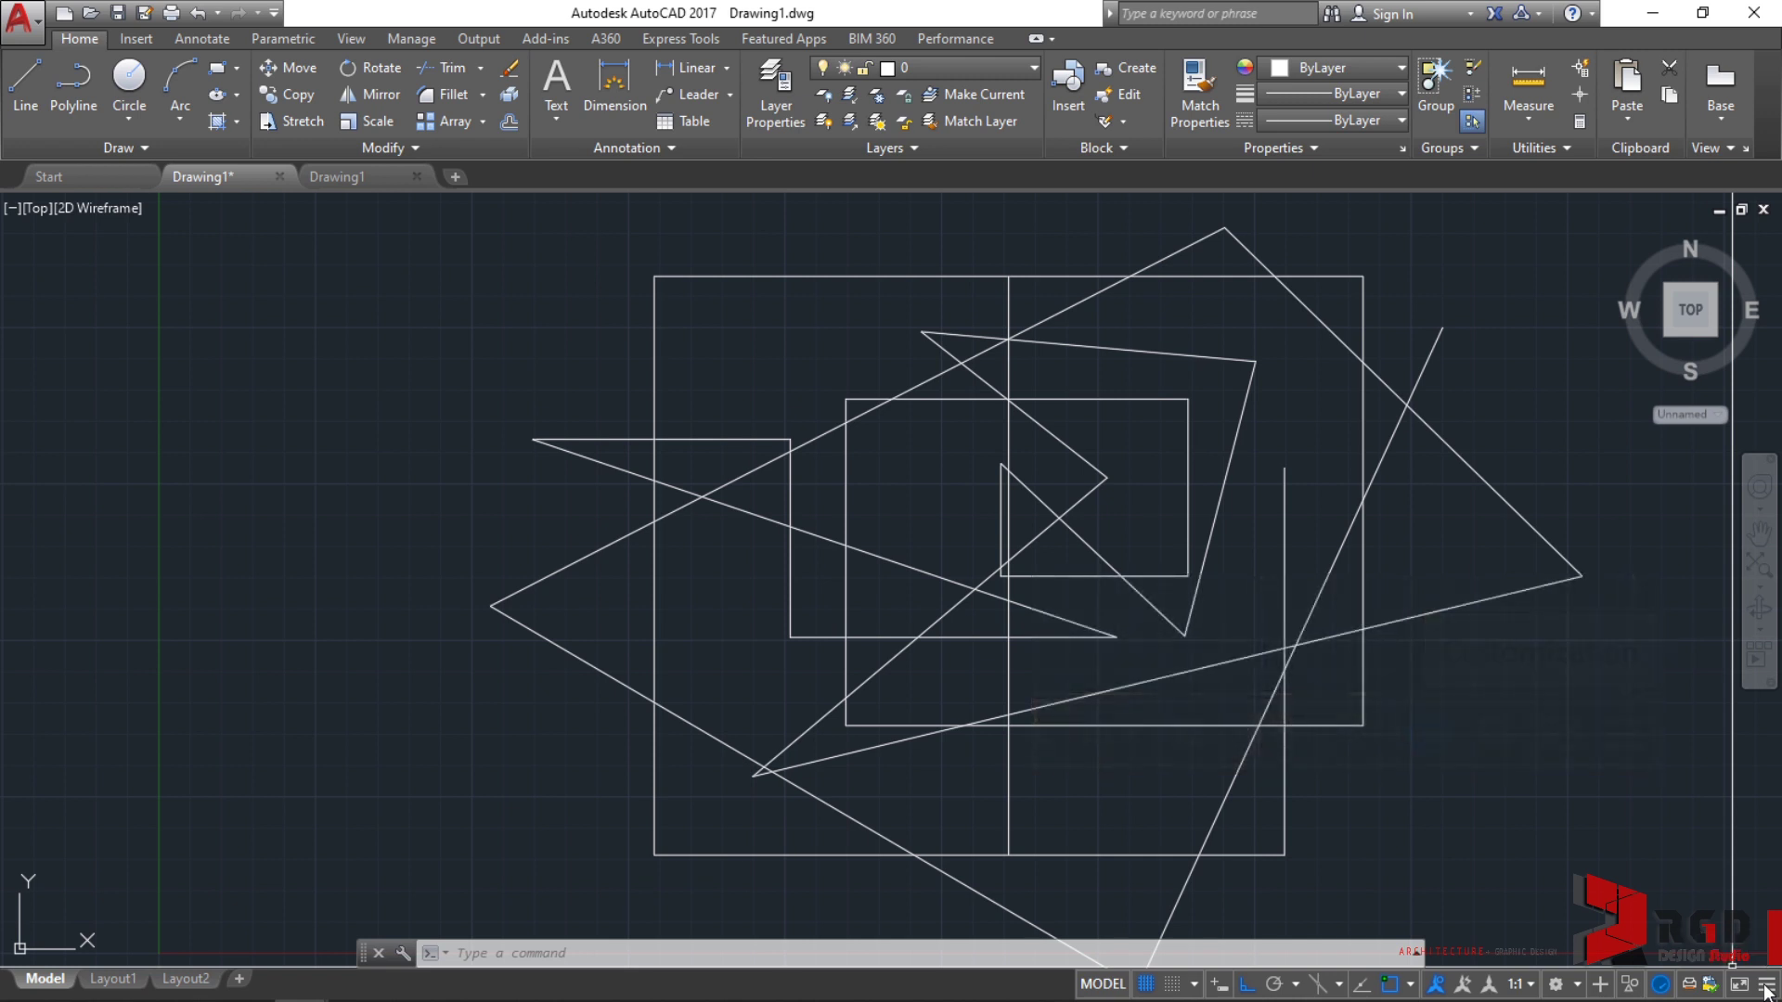
# Step: Turn on Dynamic Input and start LINE with L, so it prompts for the first point
pyautogui.click(1767, 990)
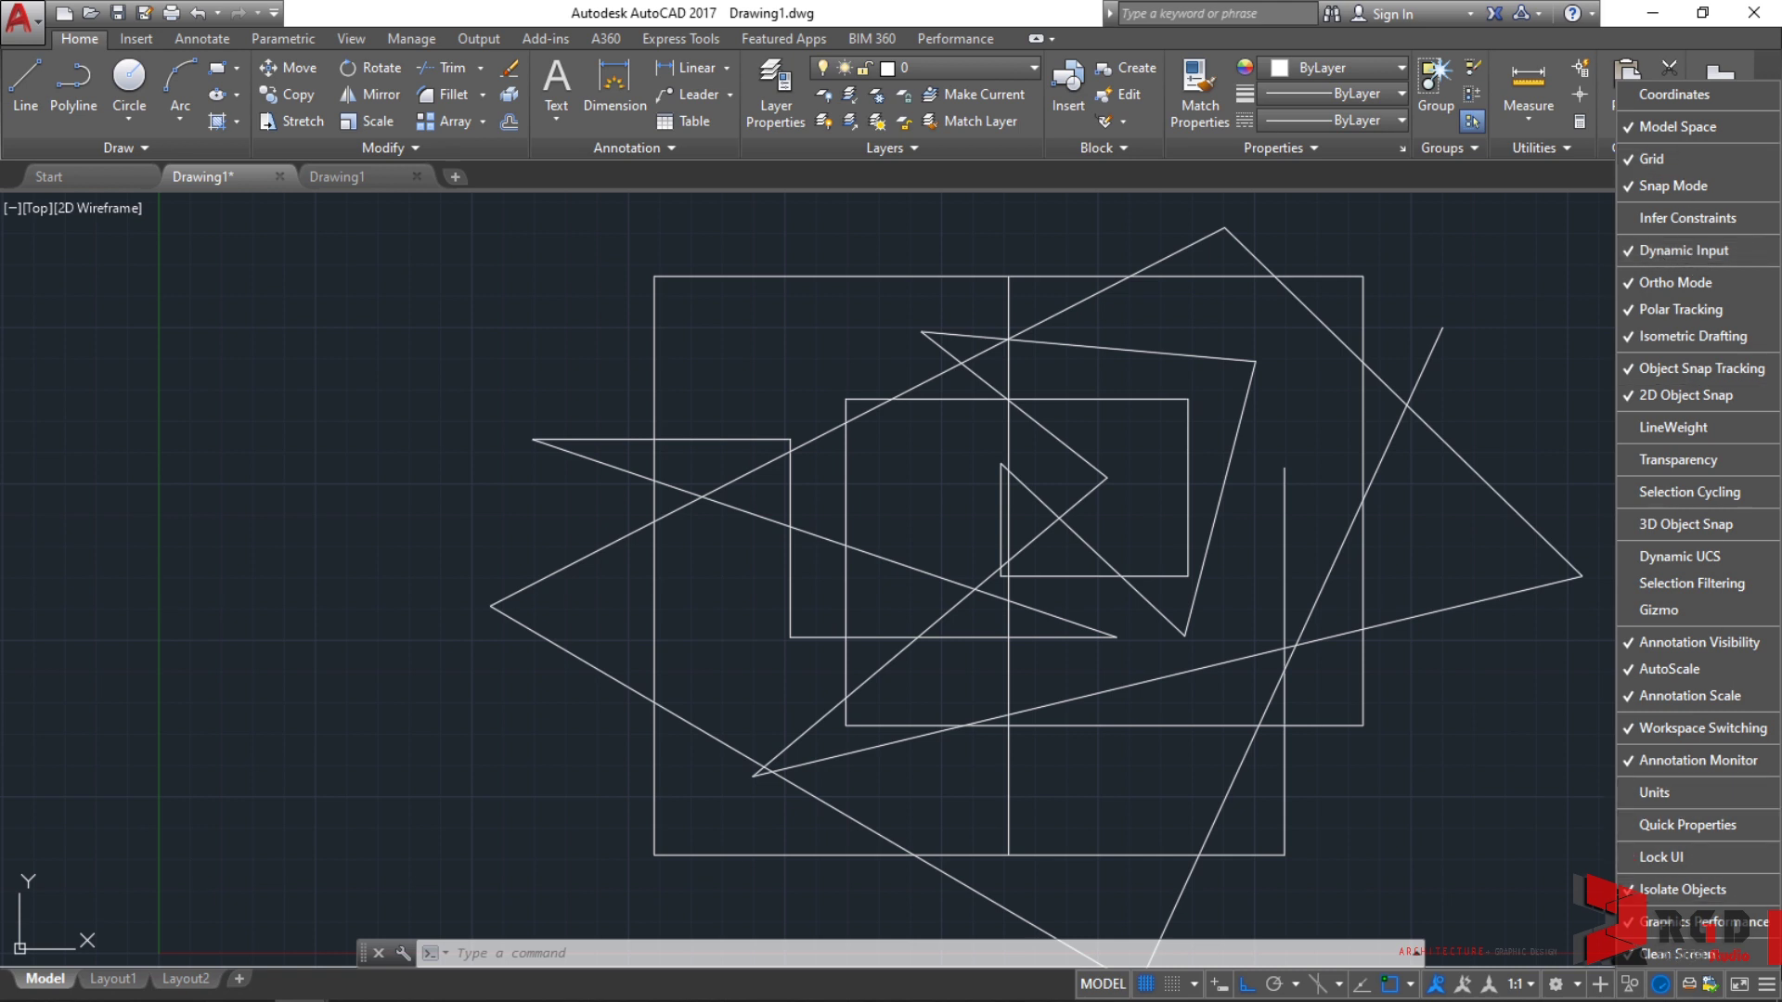
pyautogui.click(1768, 991)
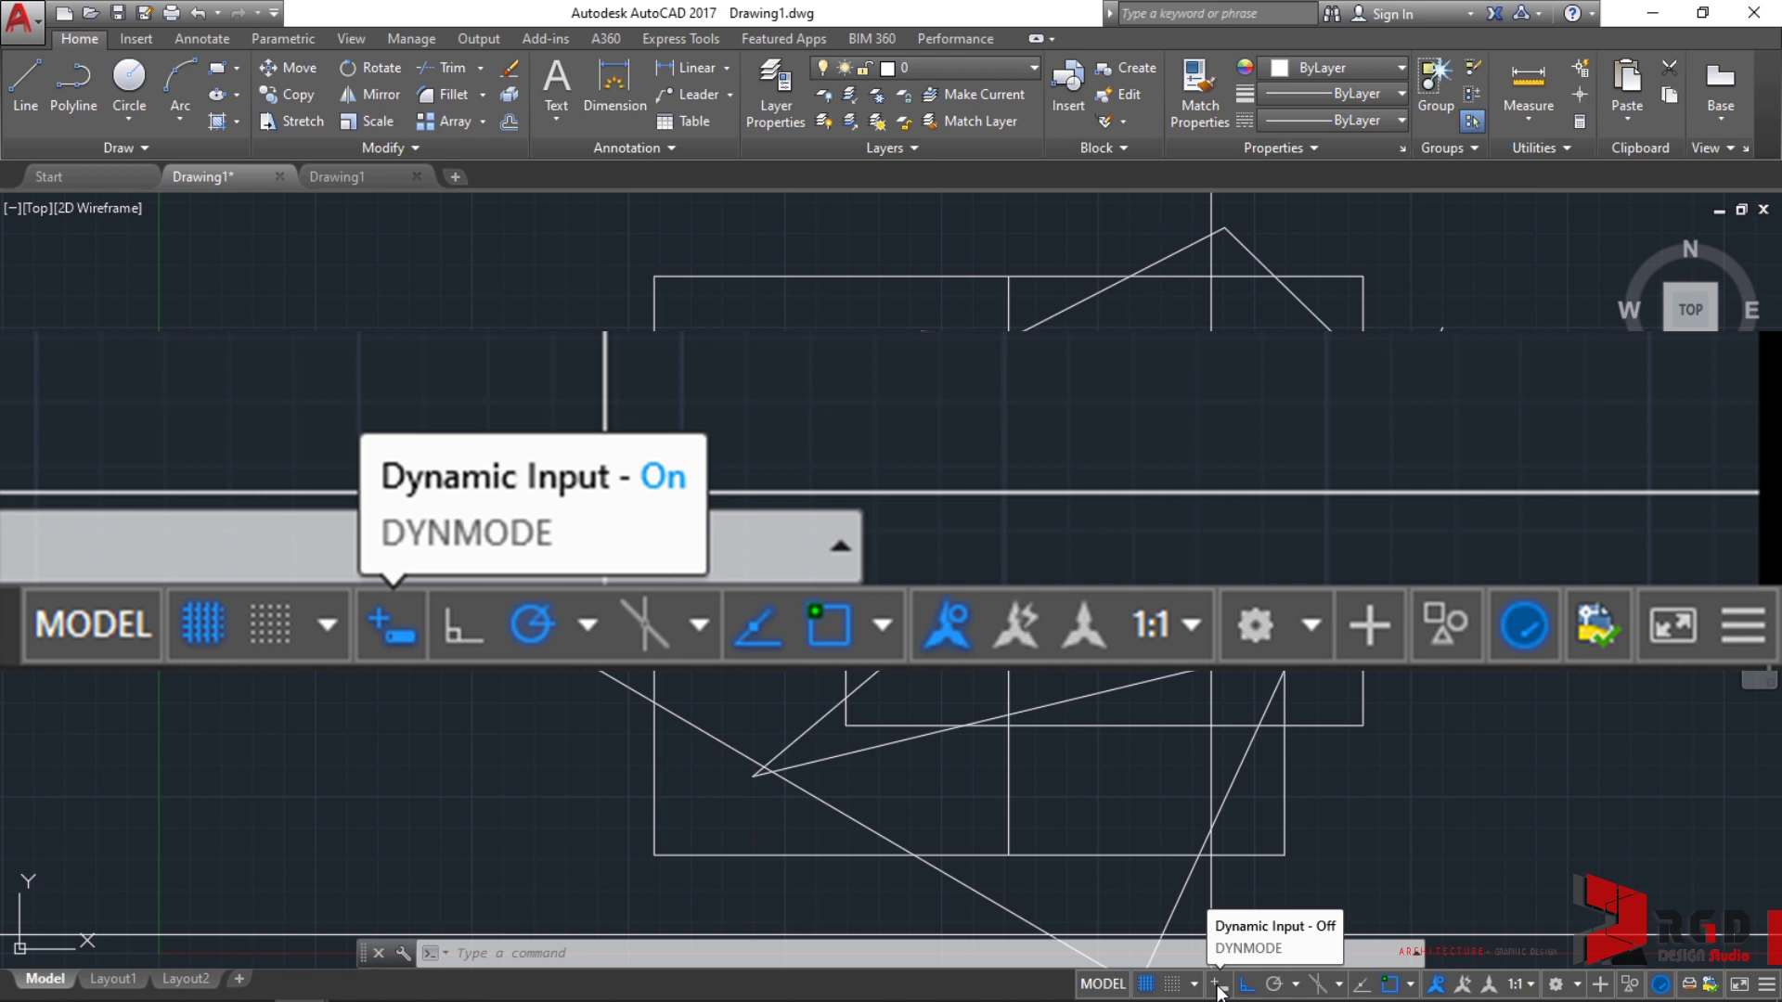
pyautogui.click(1217, 985)
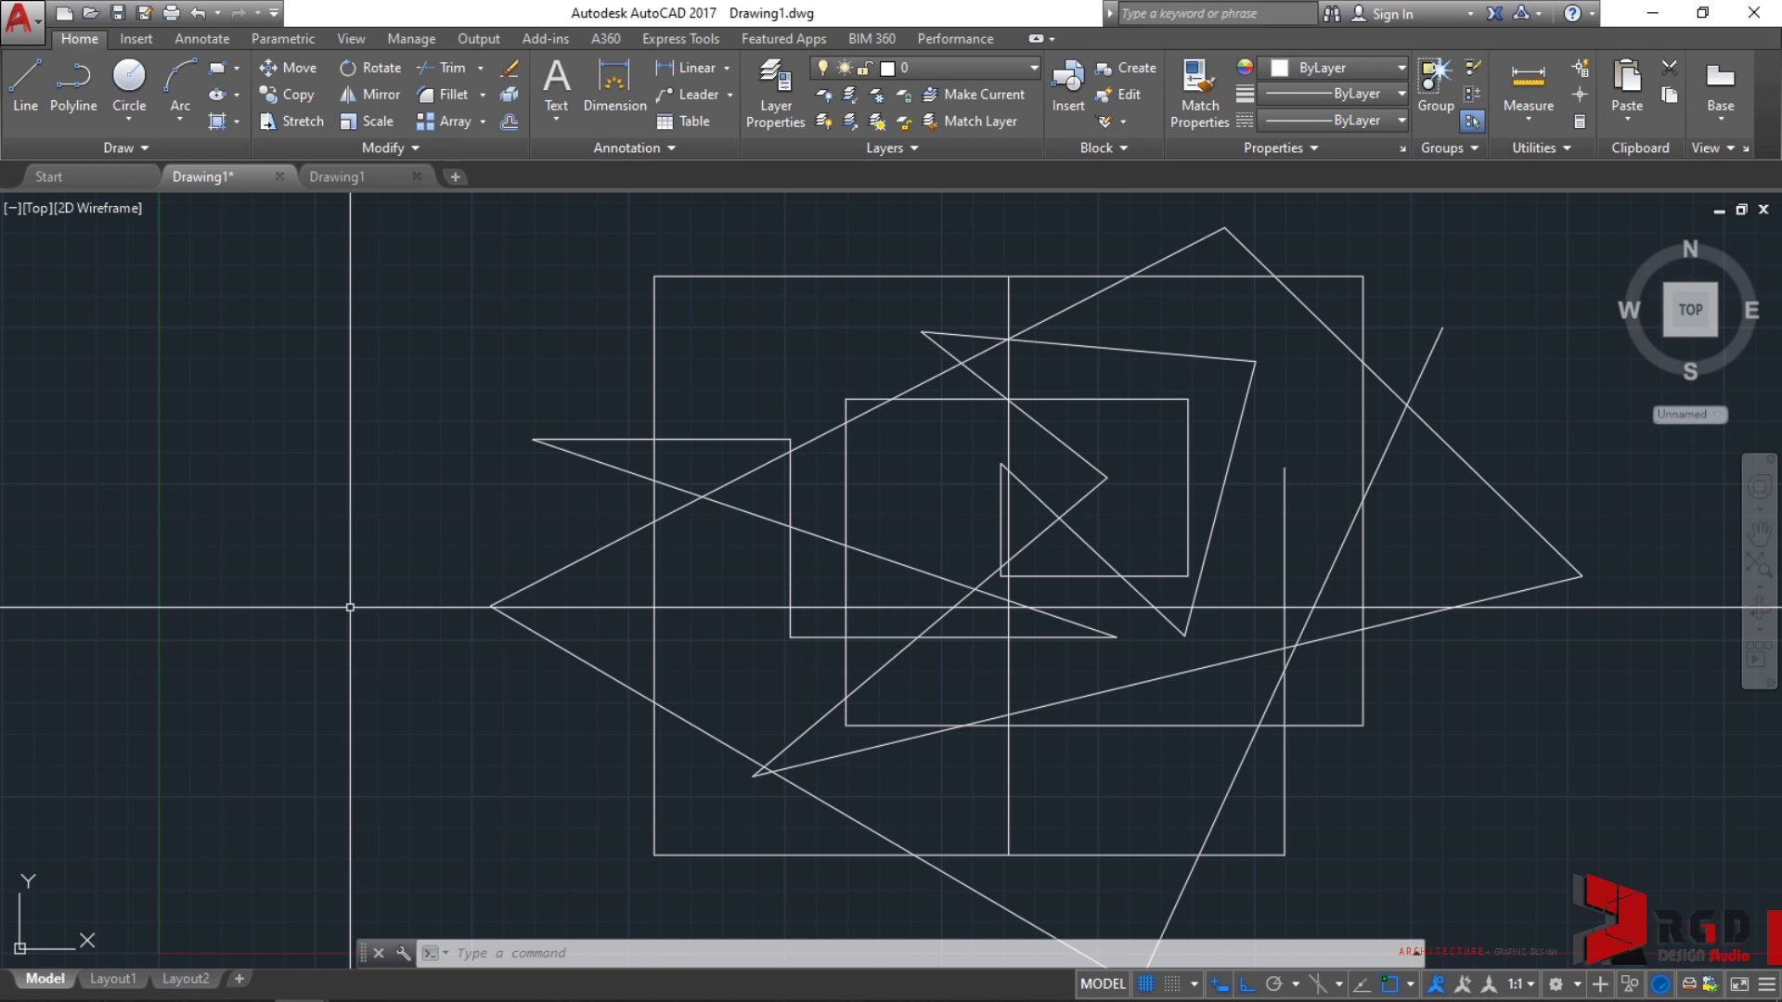
pyautogui.write('l')
pyautogui.press('Return')
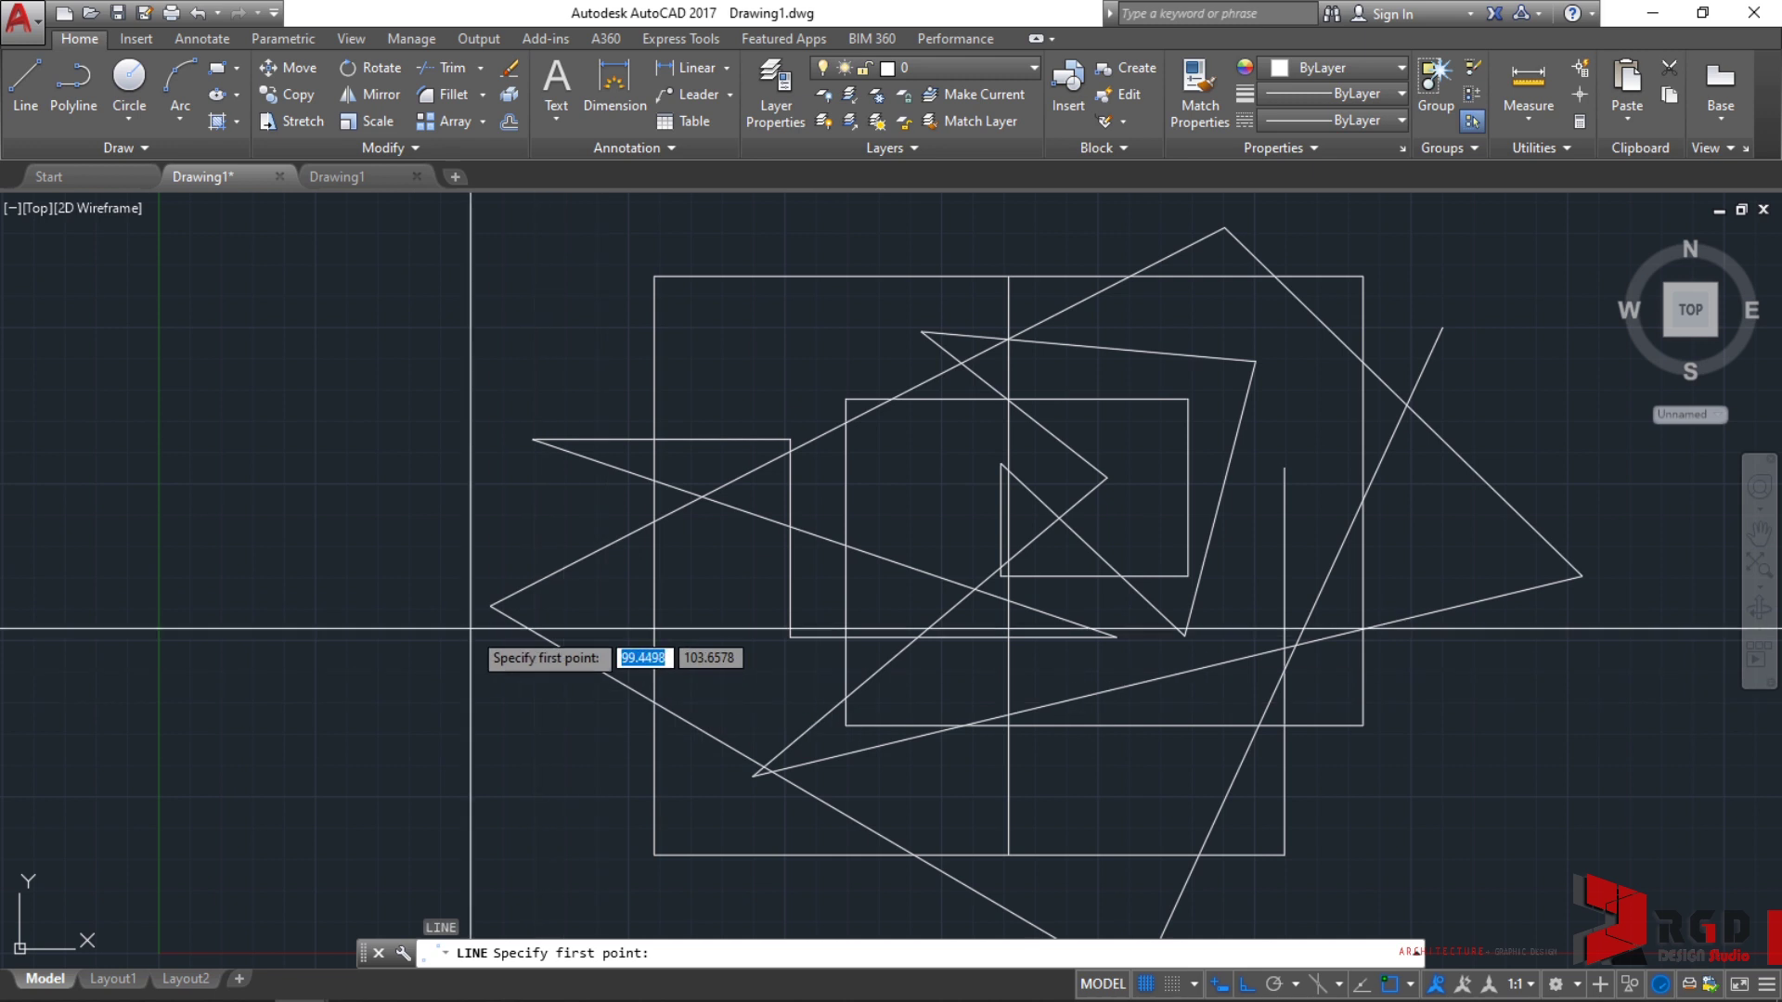
# Step: Cancel LINE, restart it from the command line via AutoComplete, and toggle Dynamic Input
pyautogui.press('Escape')
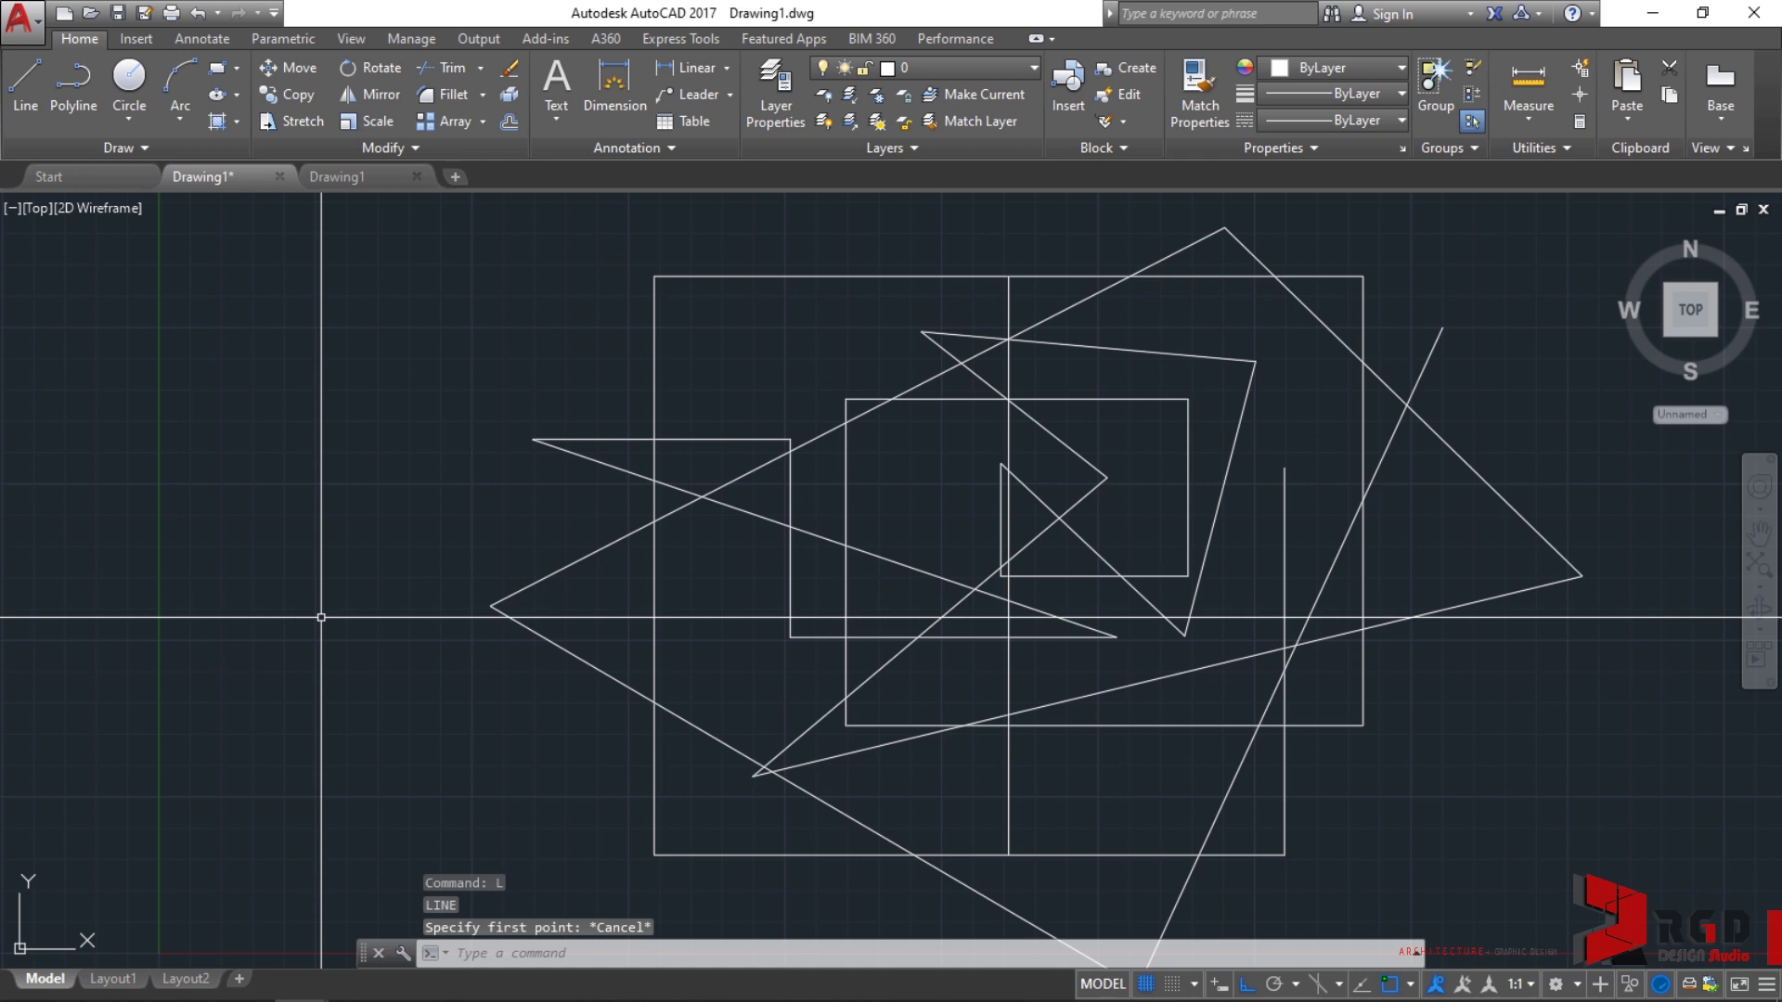
pyautogui.press('Escape')
pyautogui.press('Escape')
pyautogui.write('L')
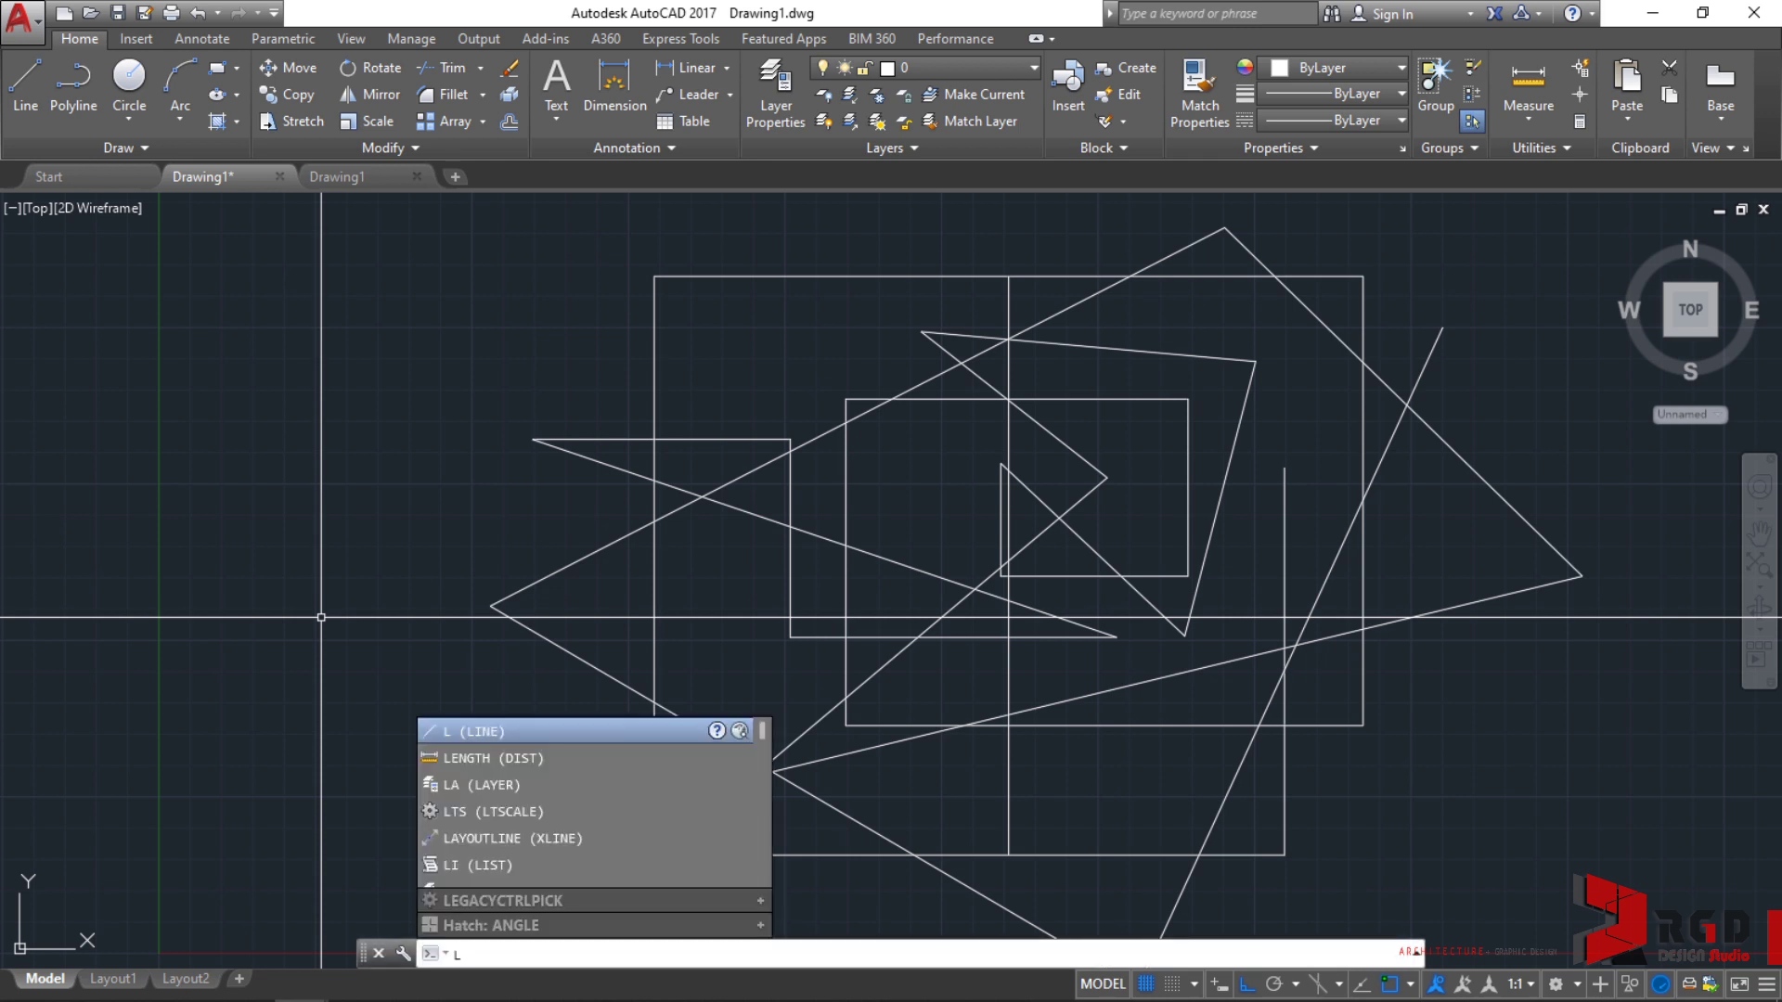
pyautogui.press('Return')
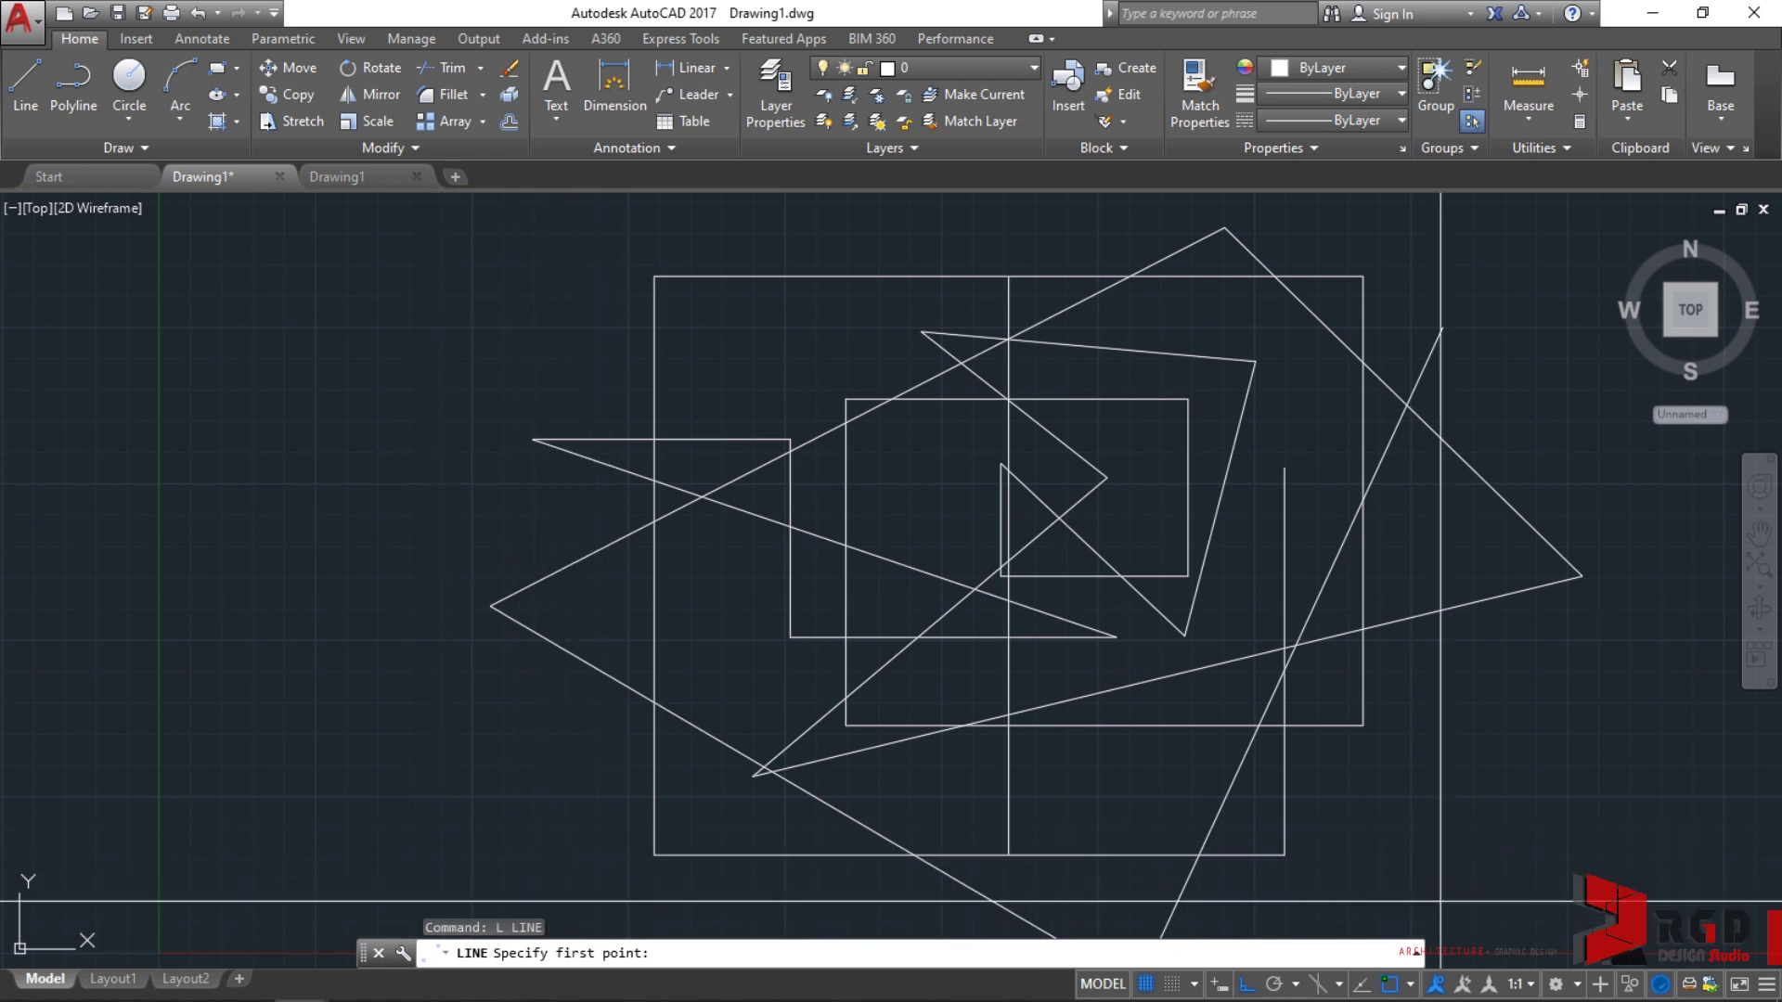
pyautogui.click(1218, 984)
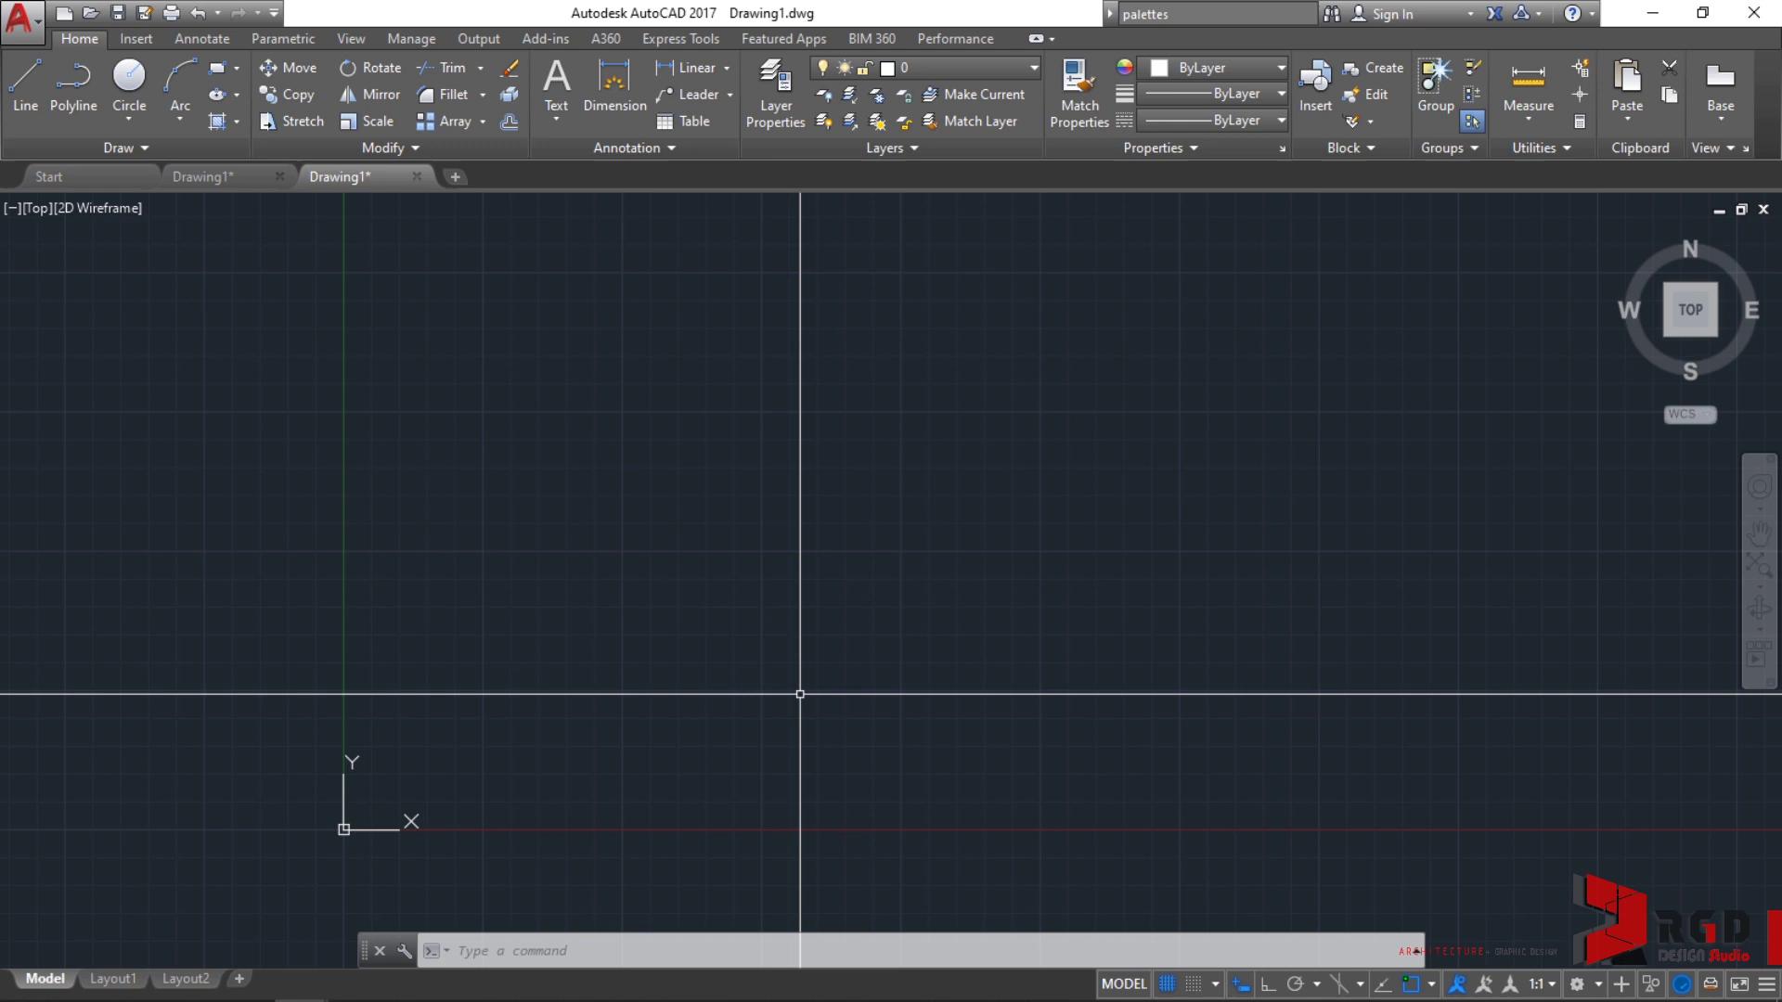
# Step: Hide the command line window with Ctrl+9, confirming Yes in the close prompt
pyautogui.hotkey('ctrl', '9')
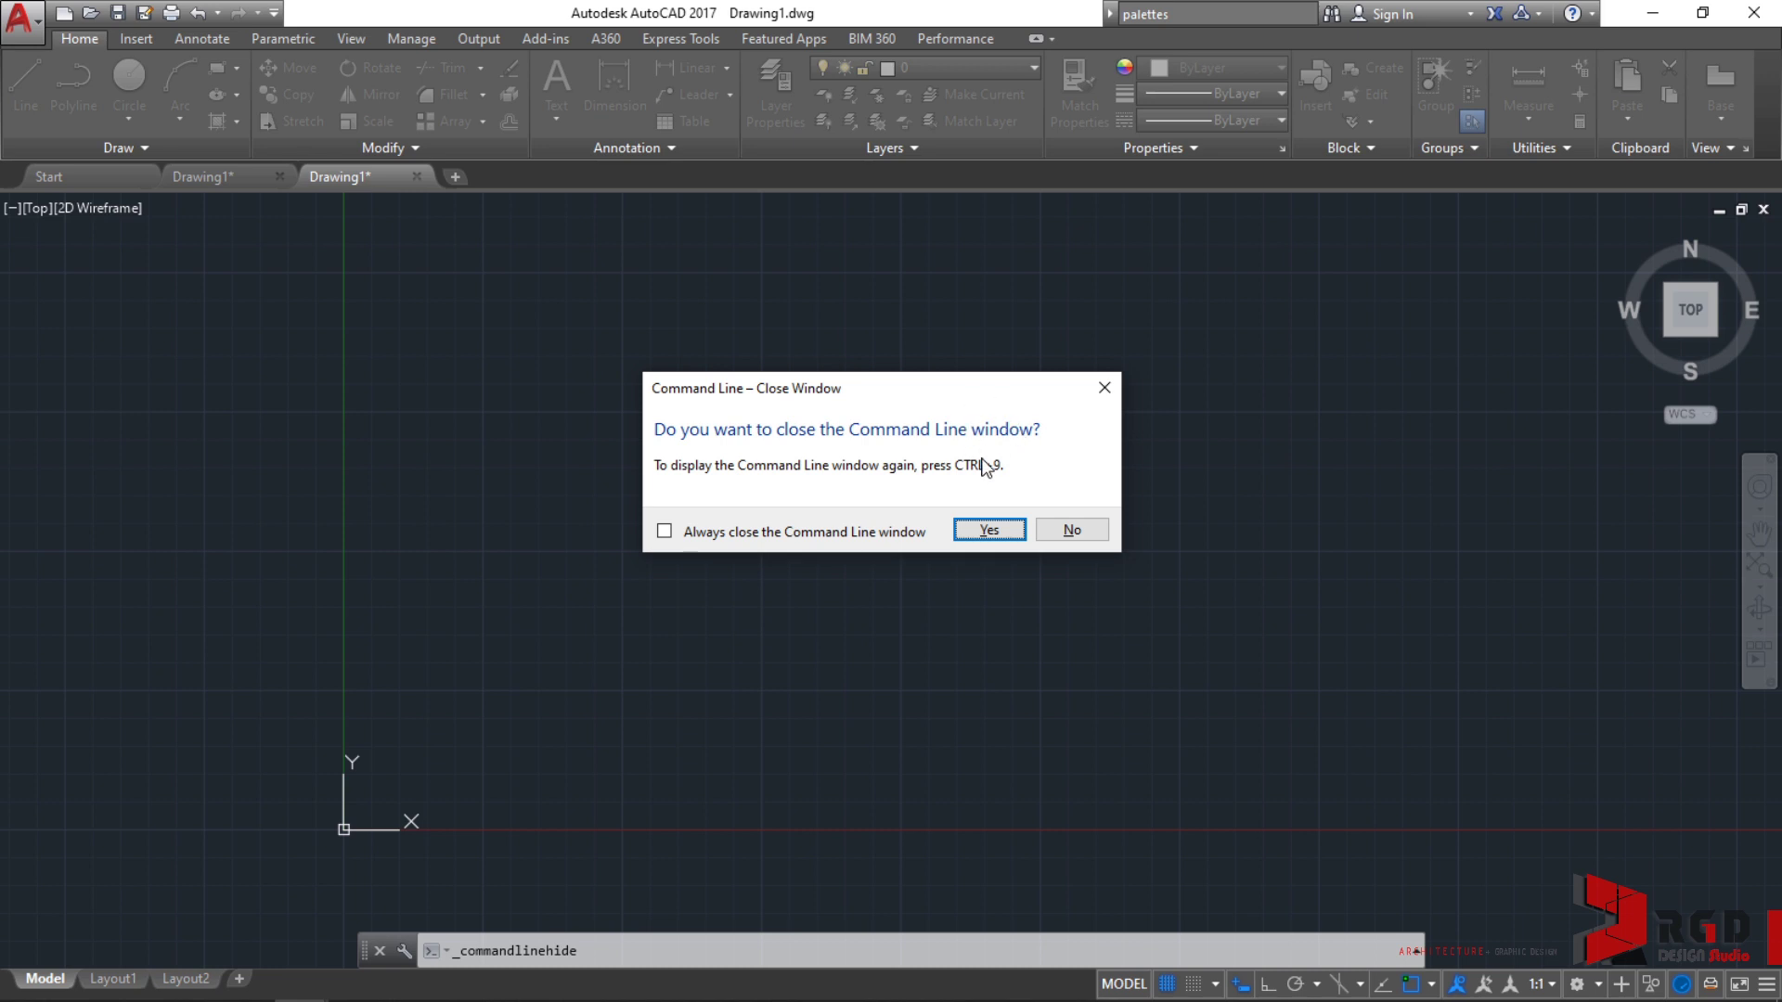
pyautogui.click(991, 531)
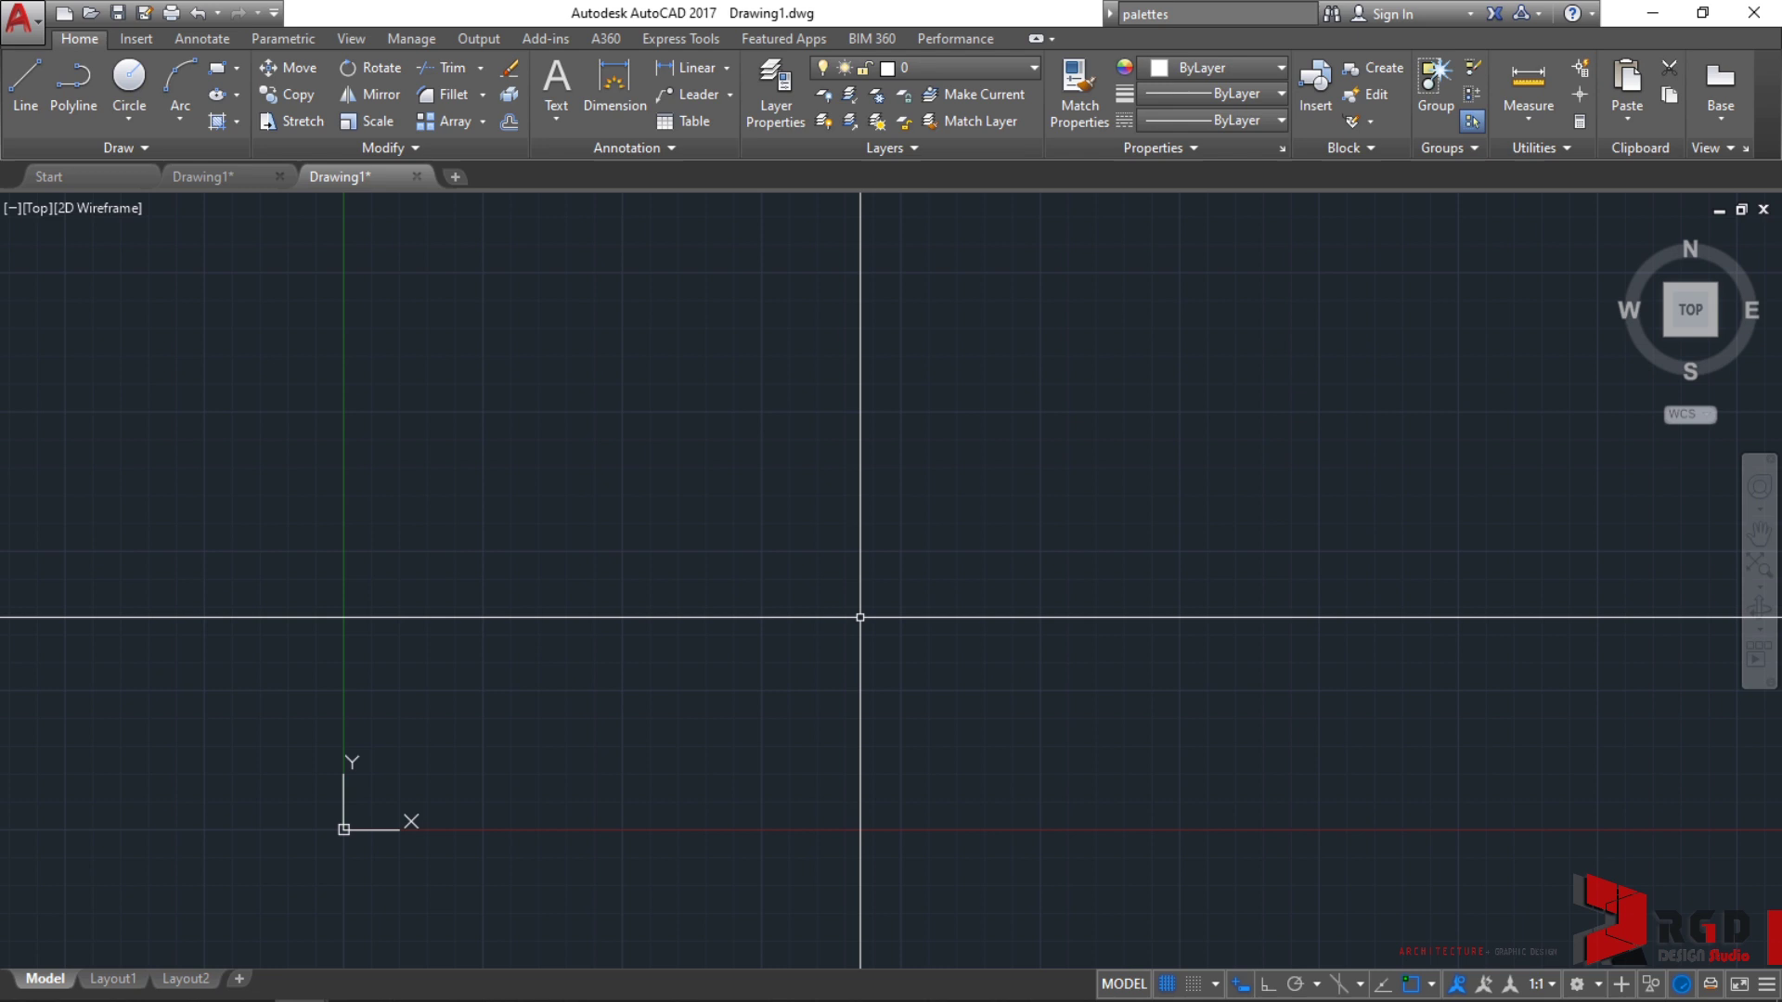
# Step: Restore the command line with Ctrl+9 and drag it to float over the drawing
pyautogui.hotkey('ctrl', '9')
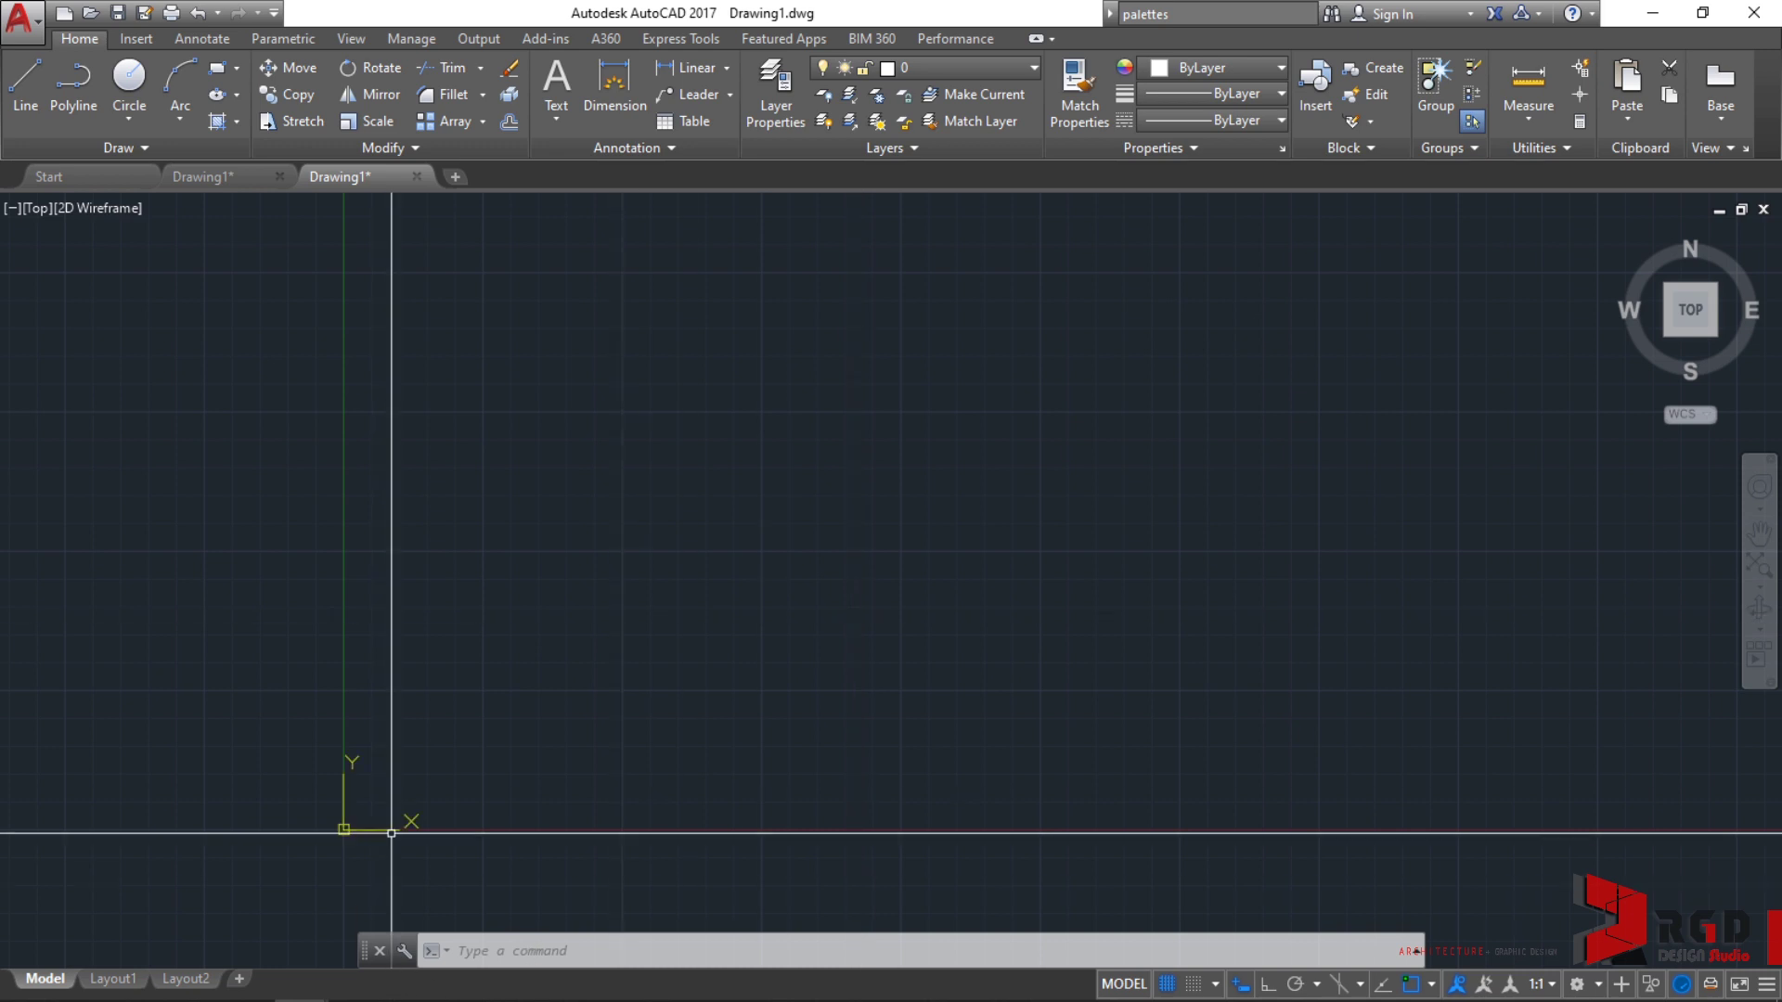
pyautogui.moveTo(368, 954); pyautogui.dragTo(666, 414)
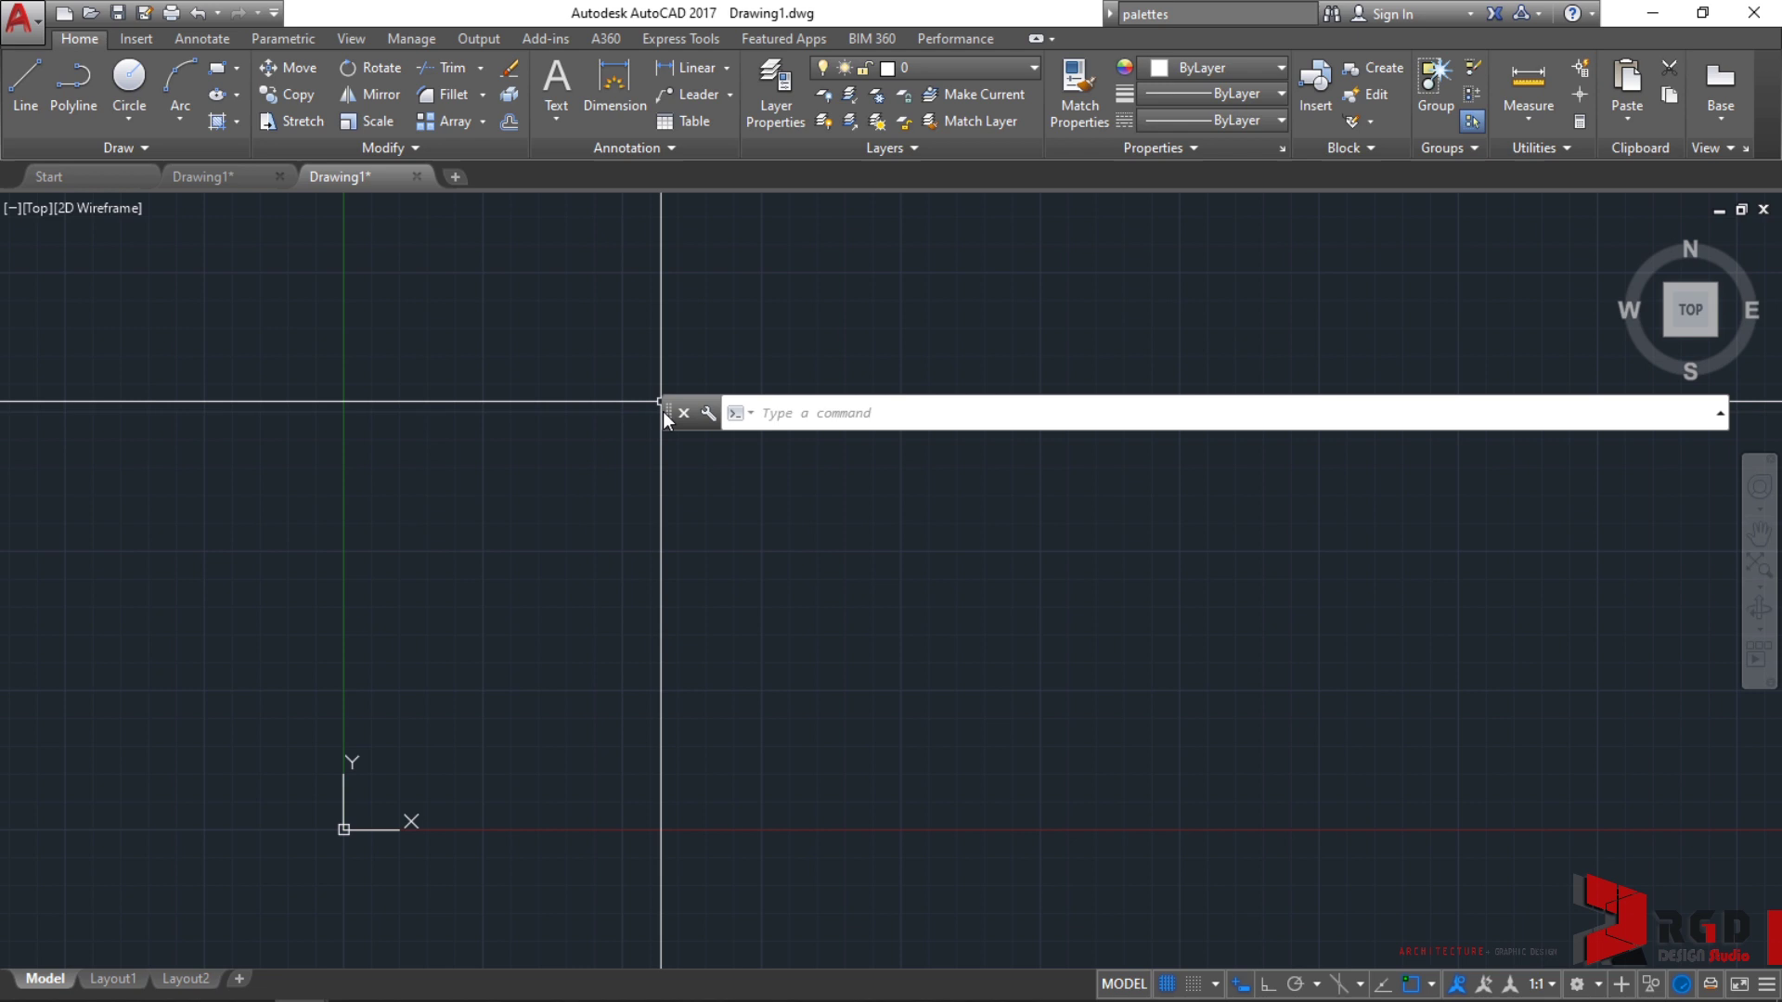
# Step: Dock the command line at the top, then pull it down toward the bottom edge
pyautogui.moveTo(666, 414)
pyautogui.mouseDown()
pyautogui.moveTo(158, 288)
pyautogui.moveTo(103, 546)
pyautogui.moveTo(106, 644)
pyautogui.moveTo(443, 854)
pyautogui.moveTo(438, 899)
pyautogui.moveTo(305, 598)
pyautogui.moveTo(330, 230)
pyautogui.moveTo(306, 944)
pyautogui.moveTo(329, 711)
pyautogui.moveTo(321, 382)
pyautogui.moveTo(31, 514)
pyautogui.moveTo(0, 501)
pyautogui.moveTo(0, 527)
pyautogui.moveTo(226, 566)
pyautogui.moveTo(882, 582)
pyautogui.moveTo(0, 569)
pyautogui.moveTo(0, 597)
pyautogui.moveTo(388, 531)
pyautogui.moveTo(444, 355)
pyautogui.moveTo(398, 221)
pyautogui.moveTo(353, 945)
pyautogui.moveTo(521, 657)
pyautogui.moveTo(325, 567)
pyautogui.moveTo(468, 381)
pyautogui.moveTo(408, 308)
pyautogui.moveTo(375, 205)
pyautogui.mouseUp()
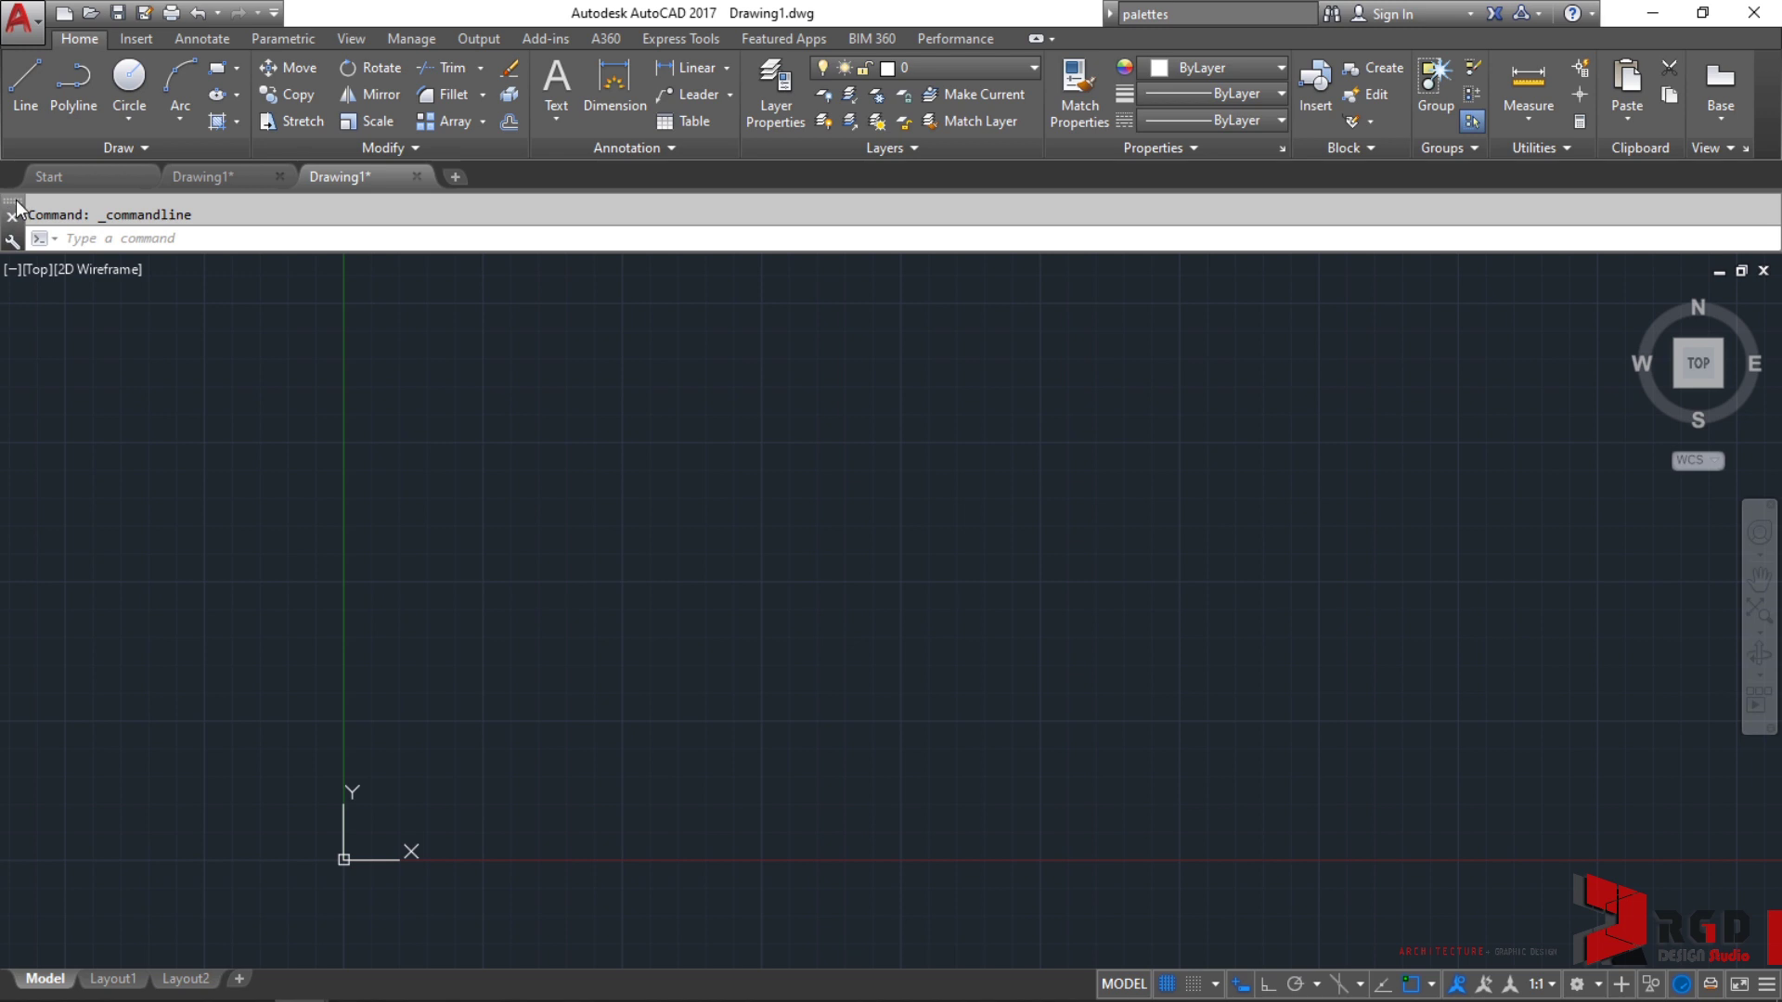
pyautogui.moveTo(13, 199); pyautogui.dragTo(208, 945)
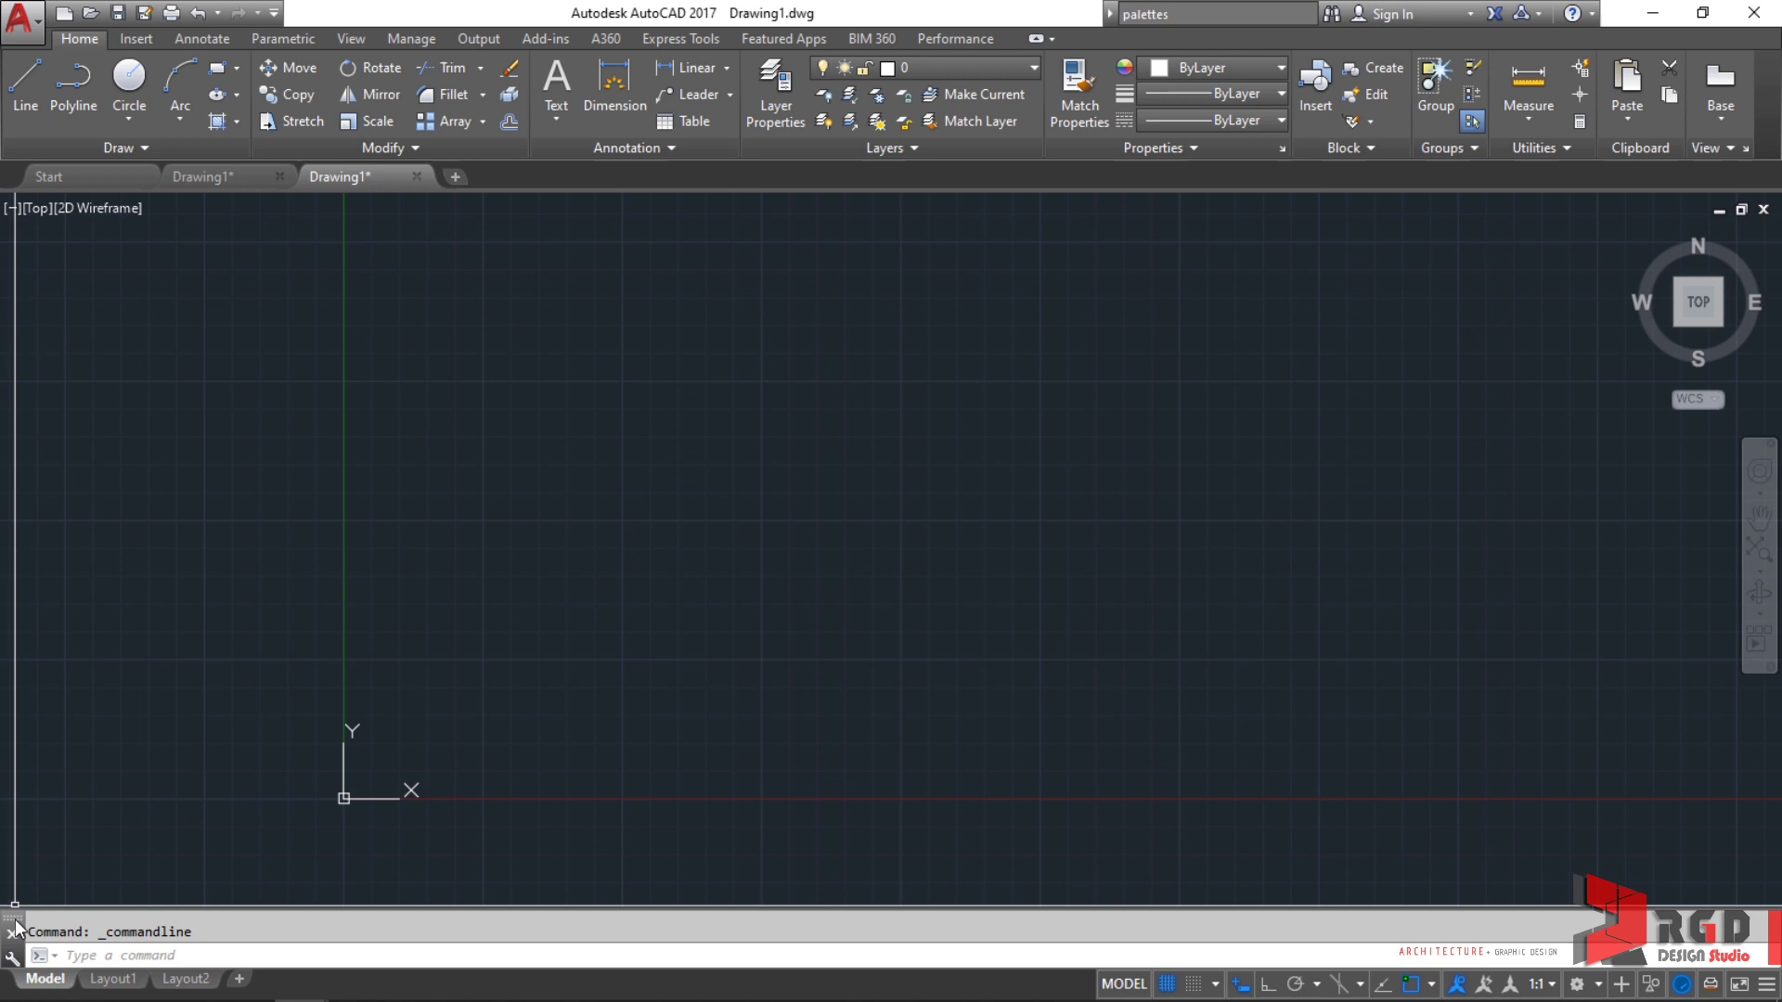
pyautogui.moveTo(14, 928); pyautogui.dragTo(282, 916)
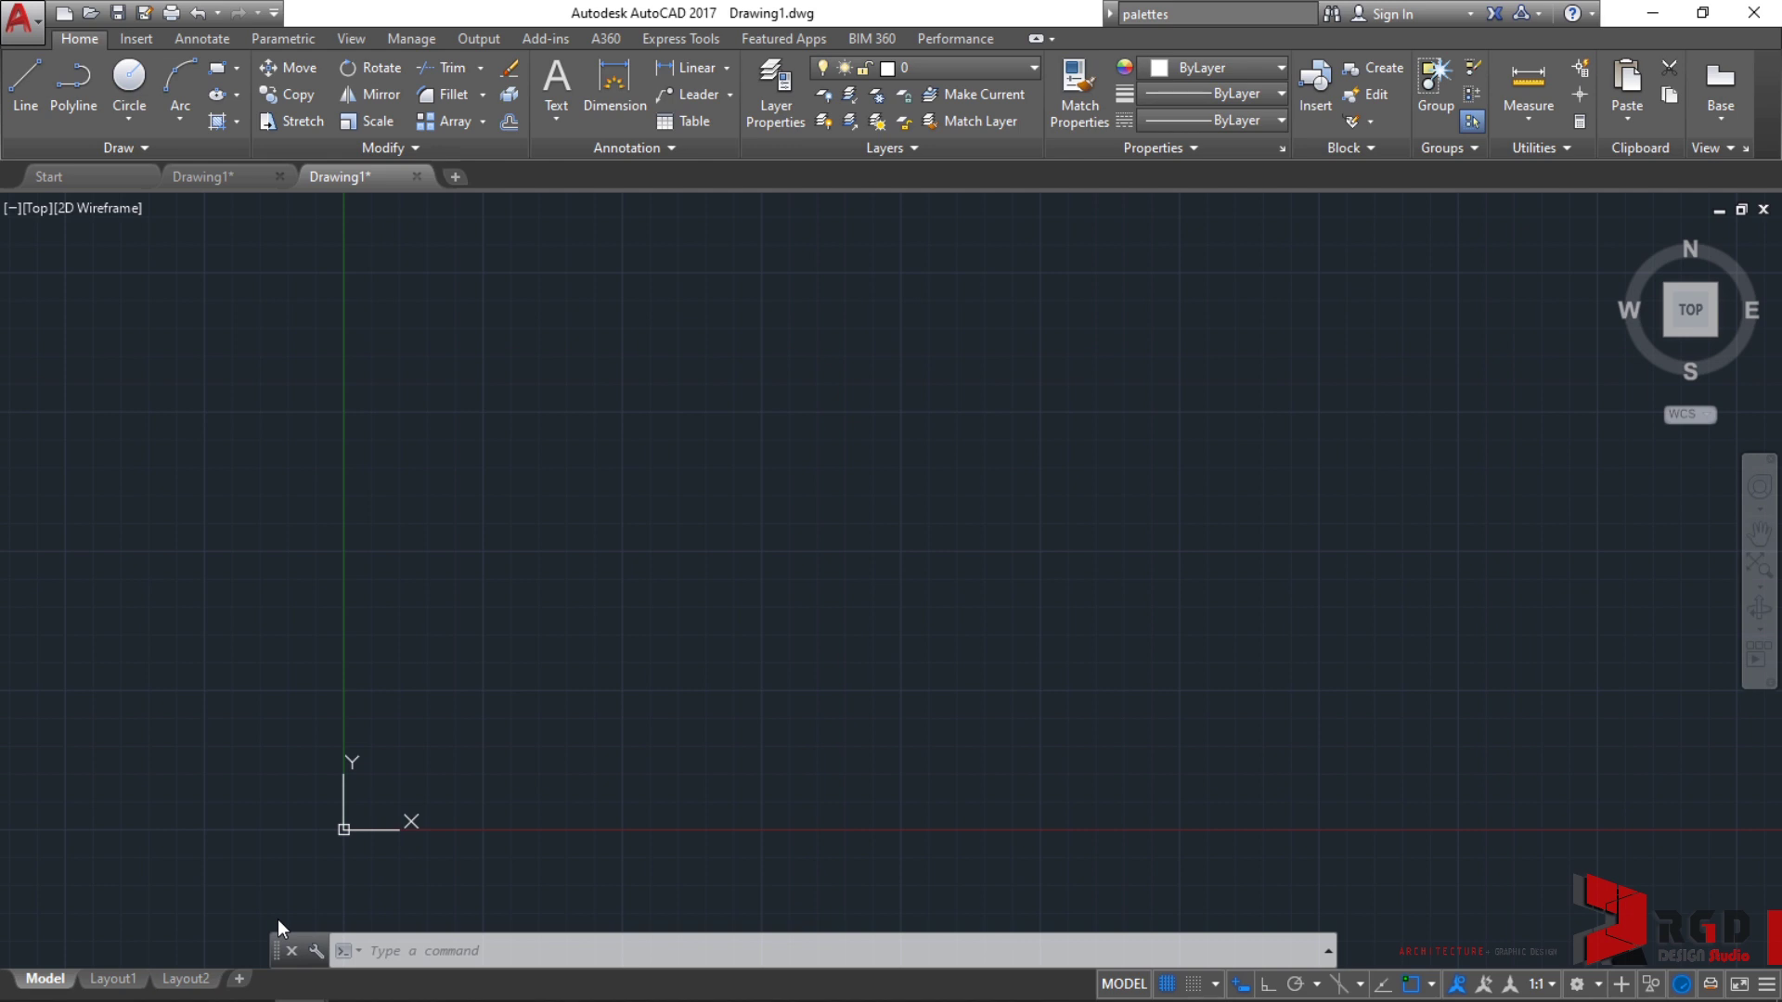
pyautogui.moveTo(276, 919); pyautogui.dragTo(270, 919)
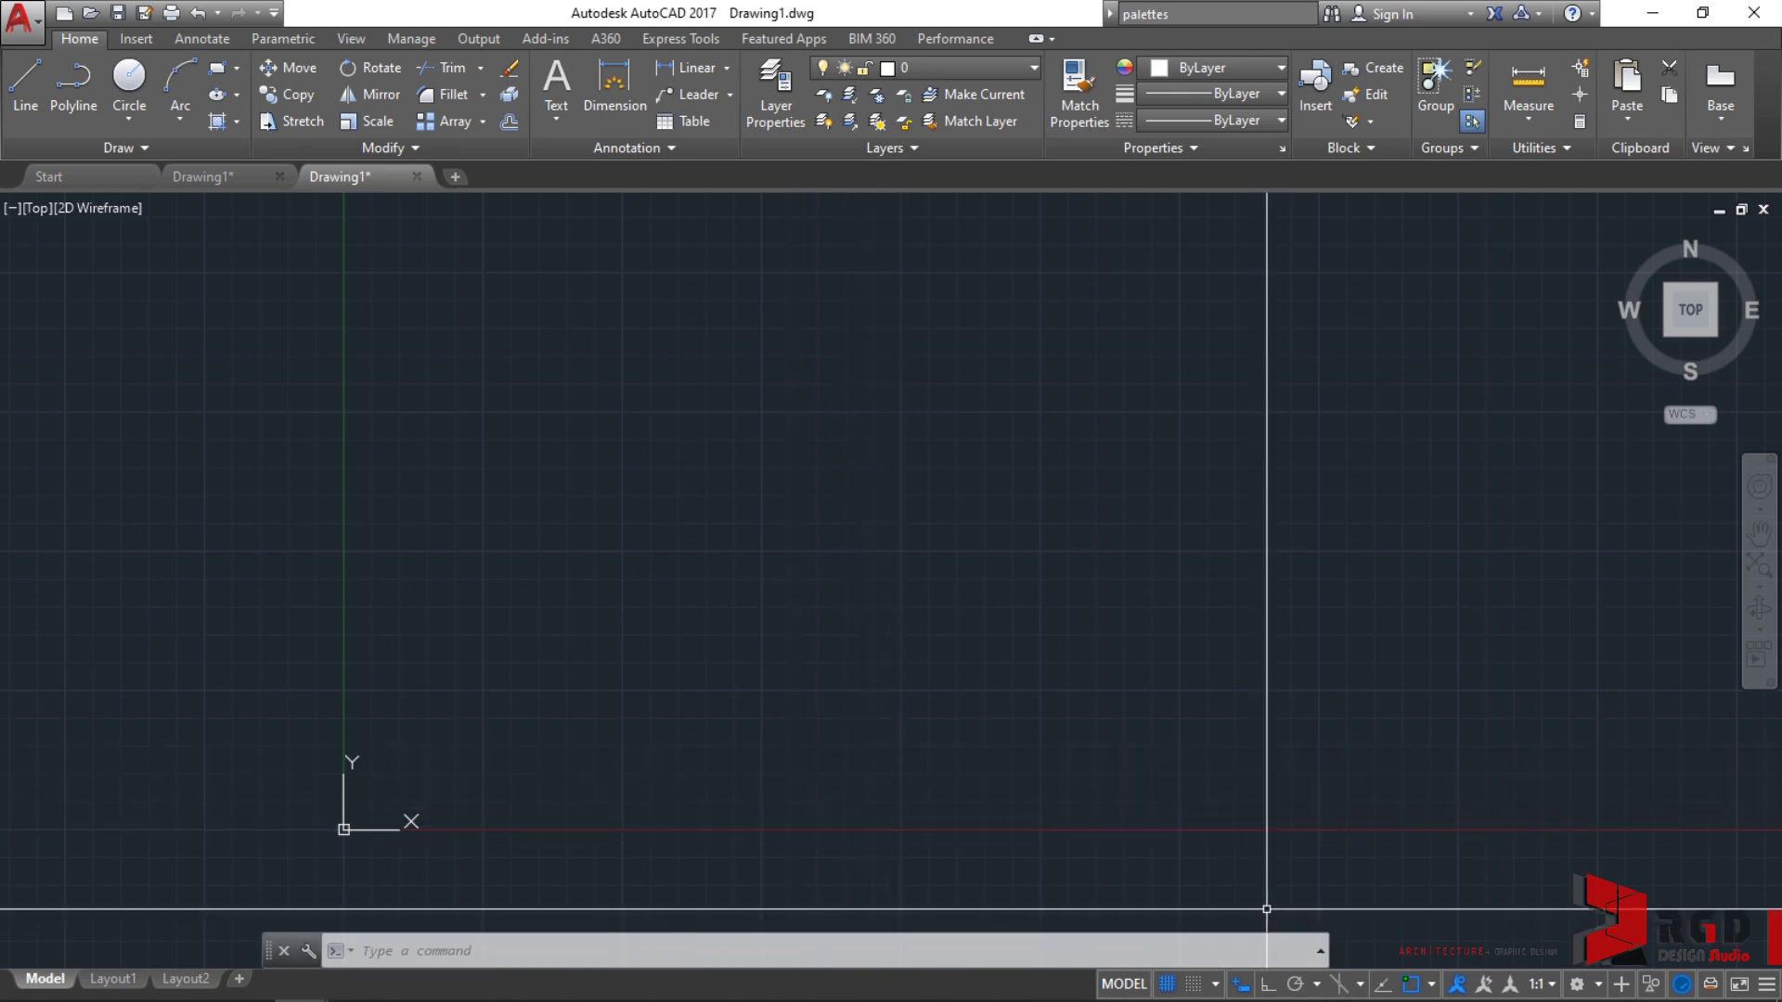
pyautogui.moveTo(1327, 930); pyautogui.dragTo(1264, 938)
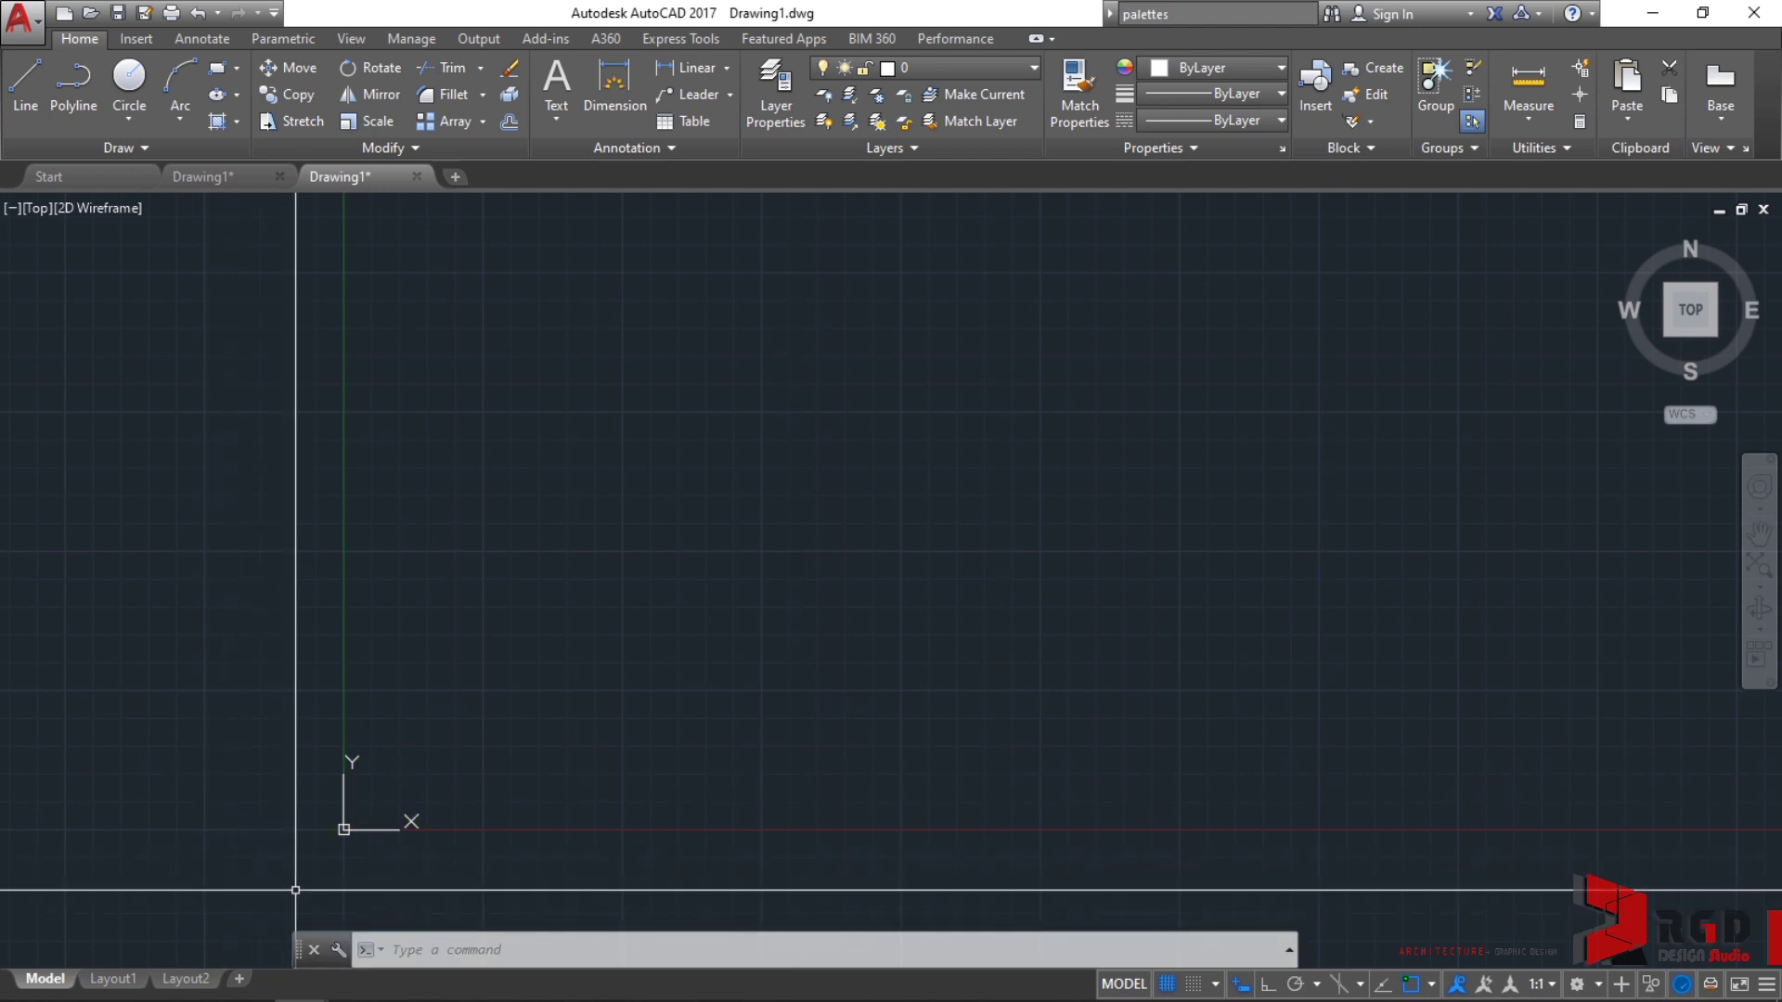
pyautogui.click(314, 951)
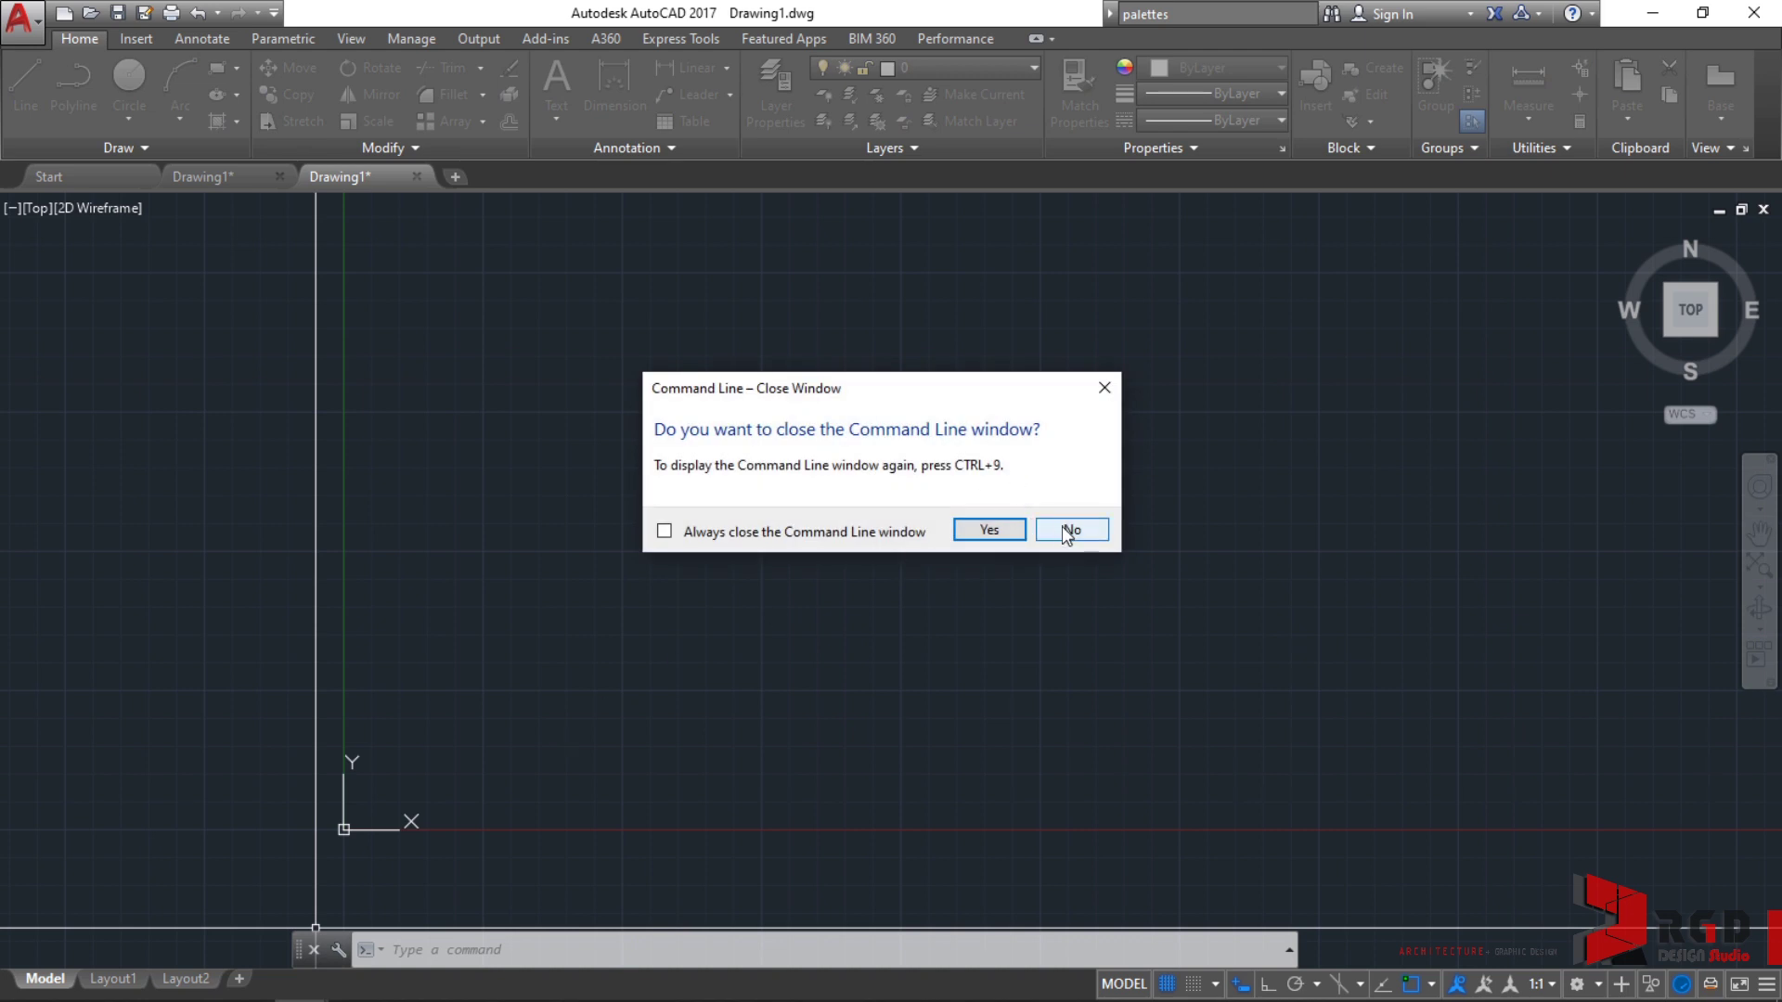
pyautogui.click(1061, 526)
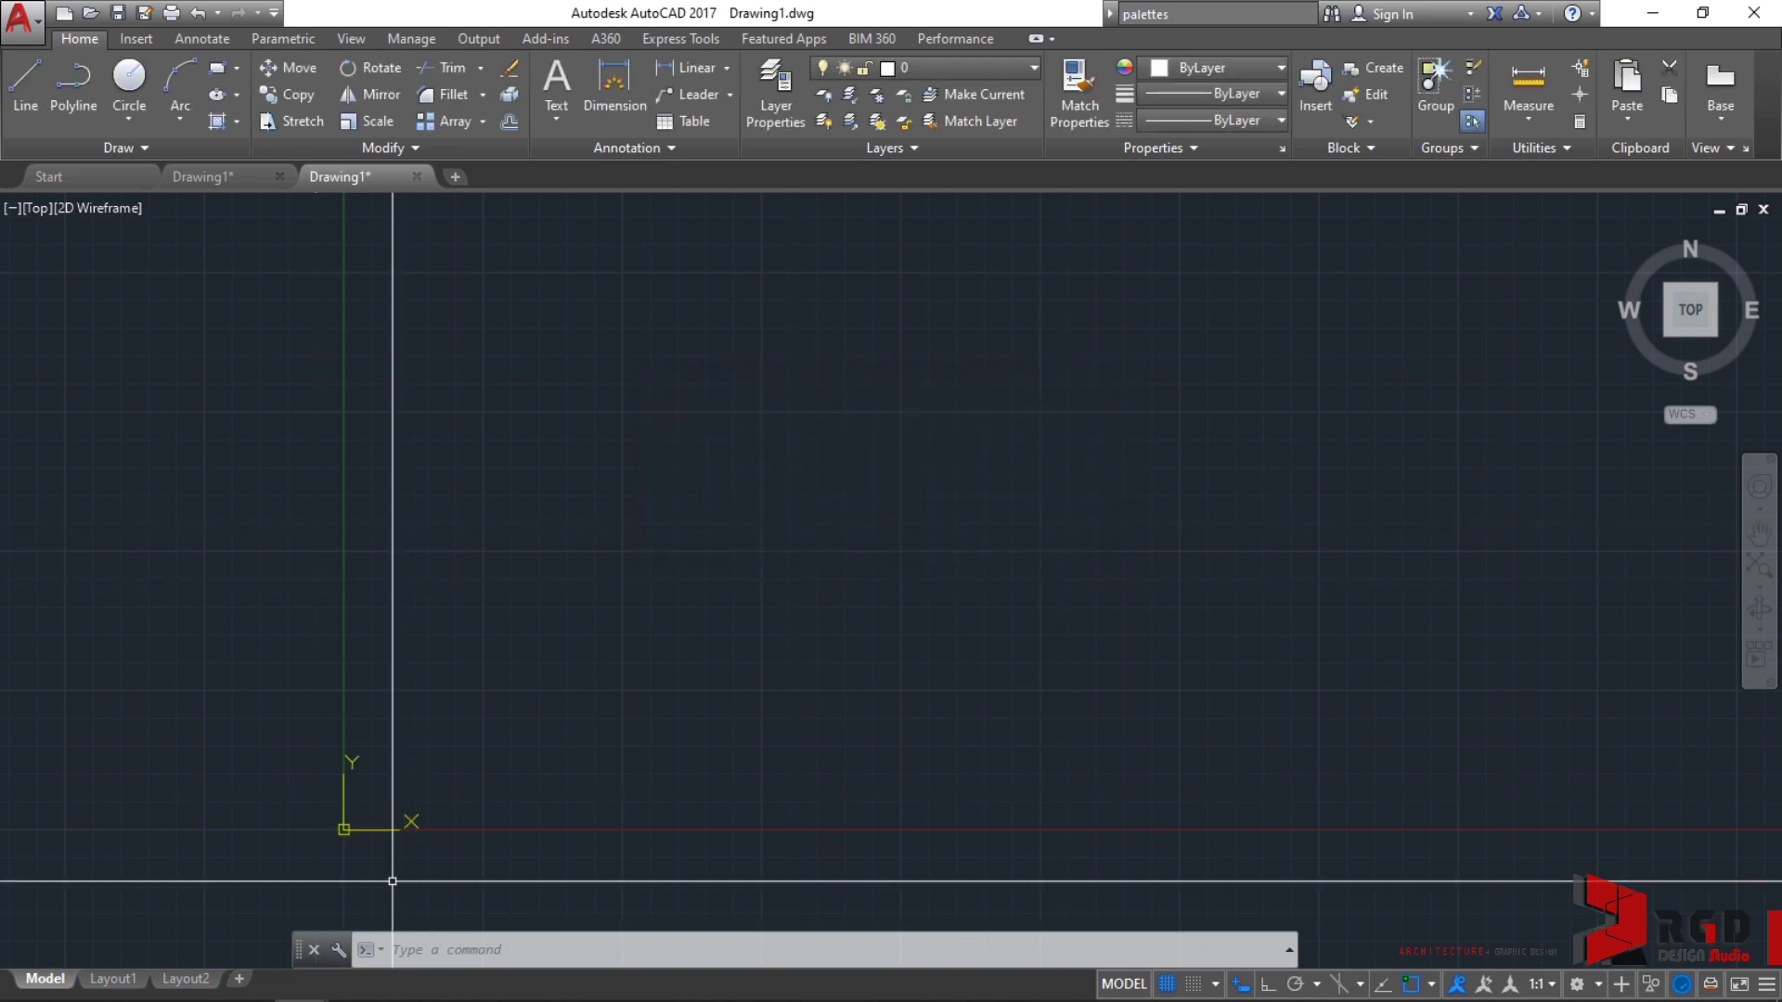
# Step: Show the Input Settings submenu from the command line's Customize wrench
pyautogui.click(340, 952)
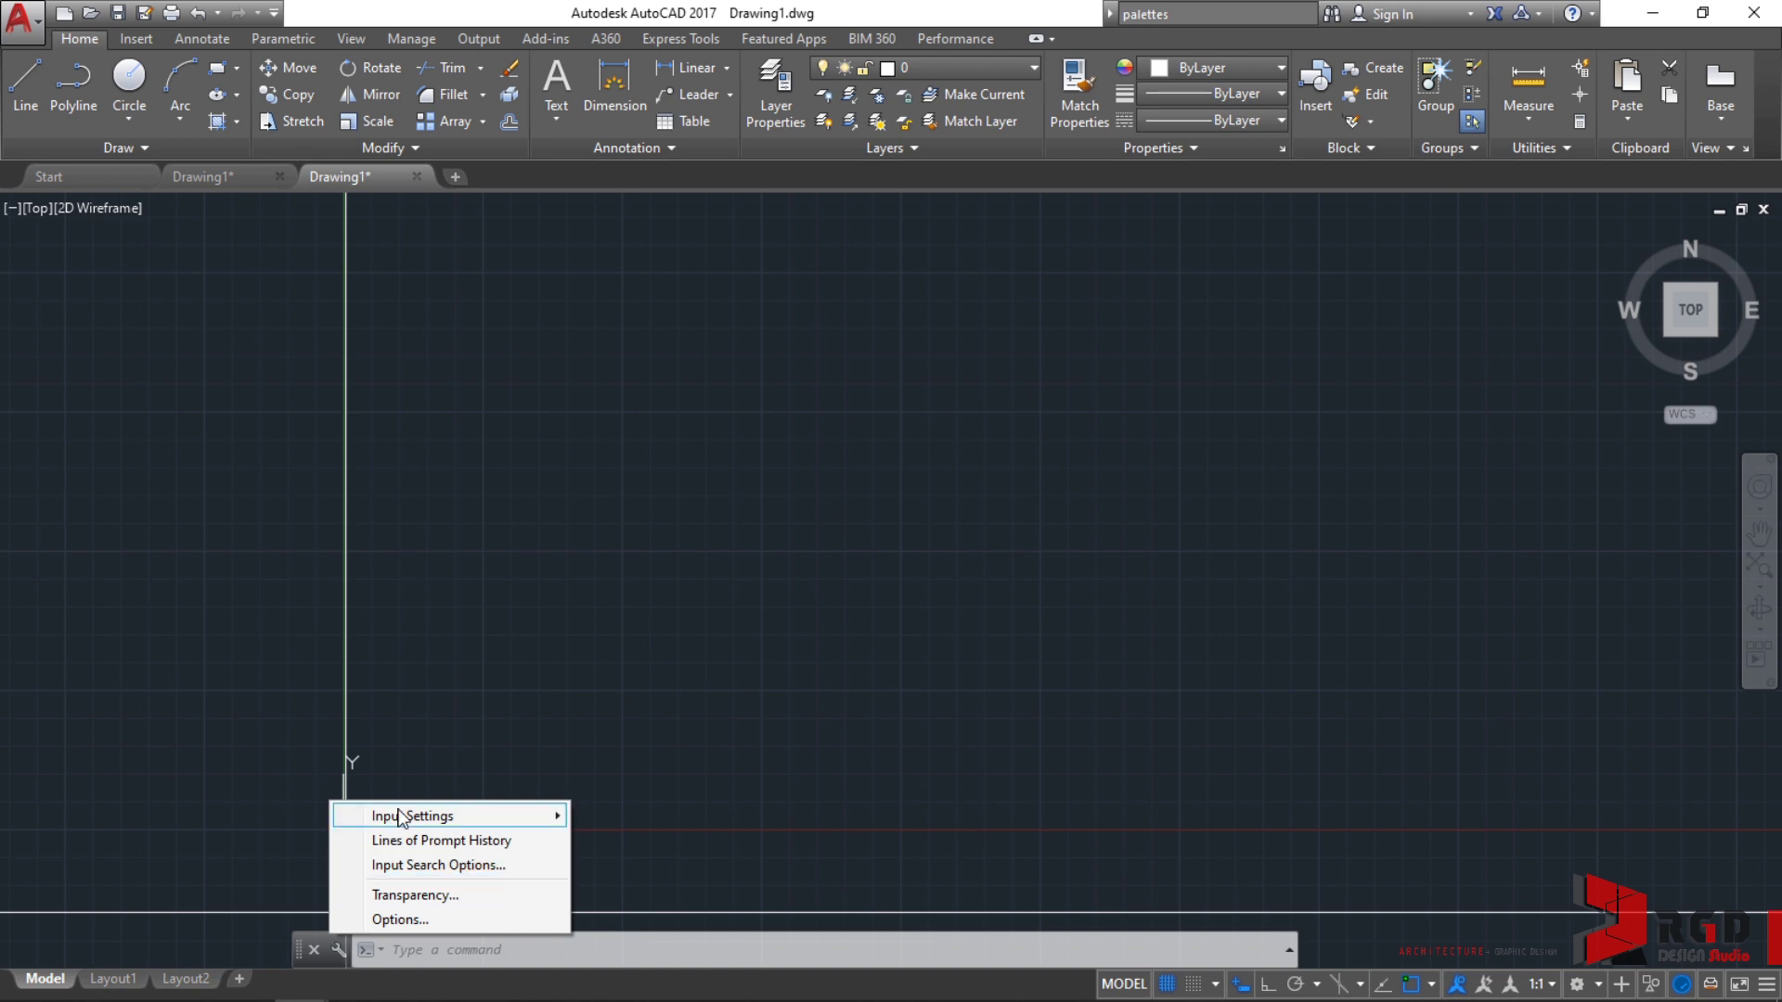
pyautogui.moveTo(401, 817)
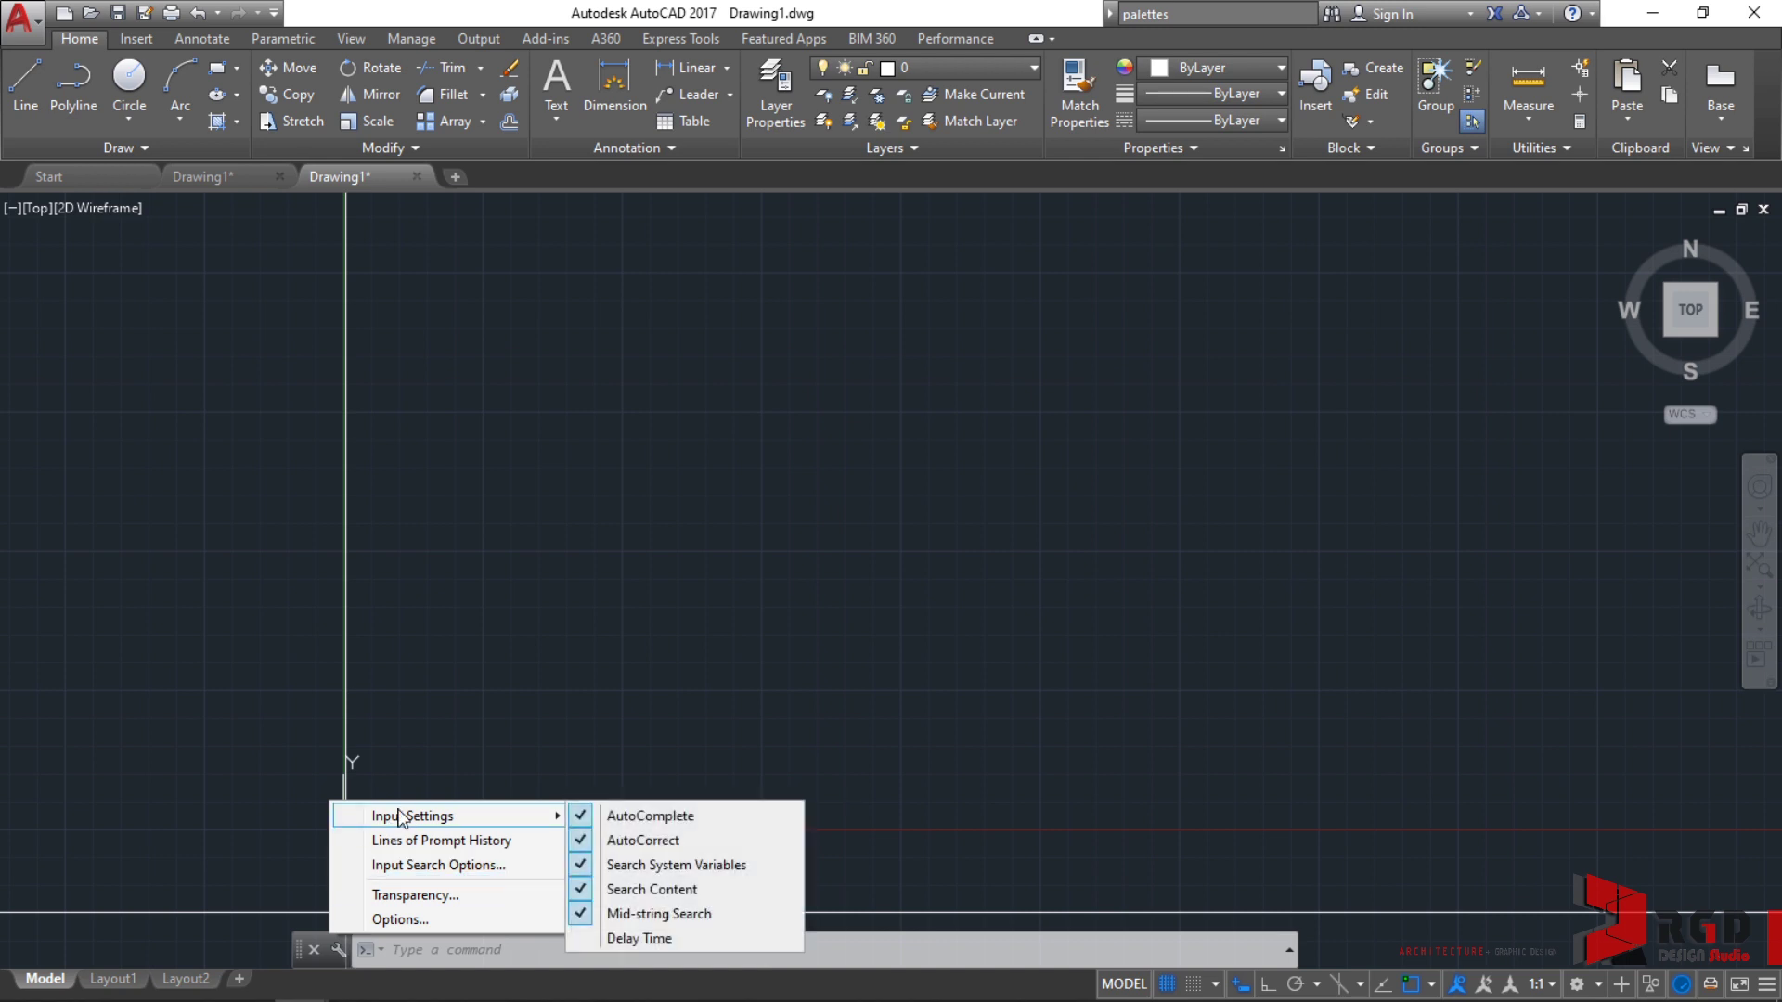
# Step: Toggle AutoComplete, type L, and scroll through suggestions like LAYERCLOSE, LIMITS and LOFT
pyautogui.click(611, 814)
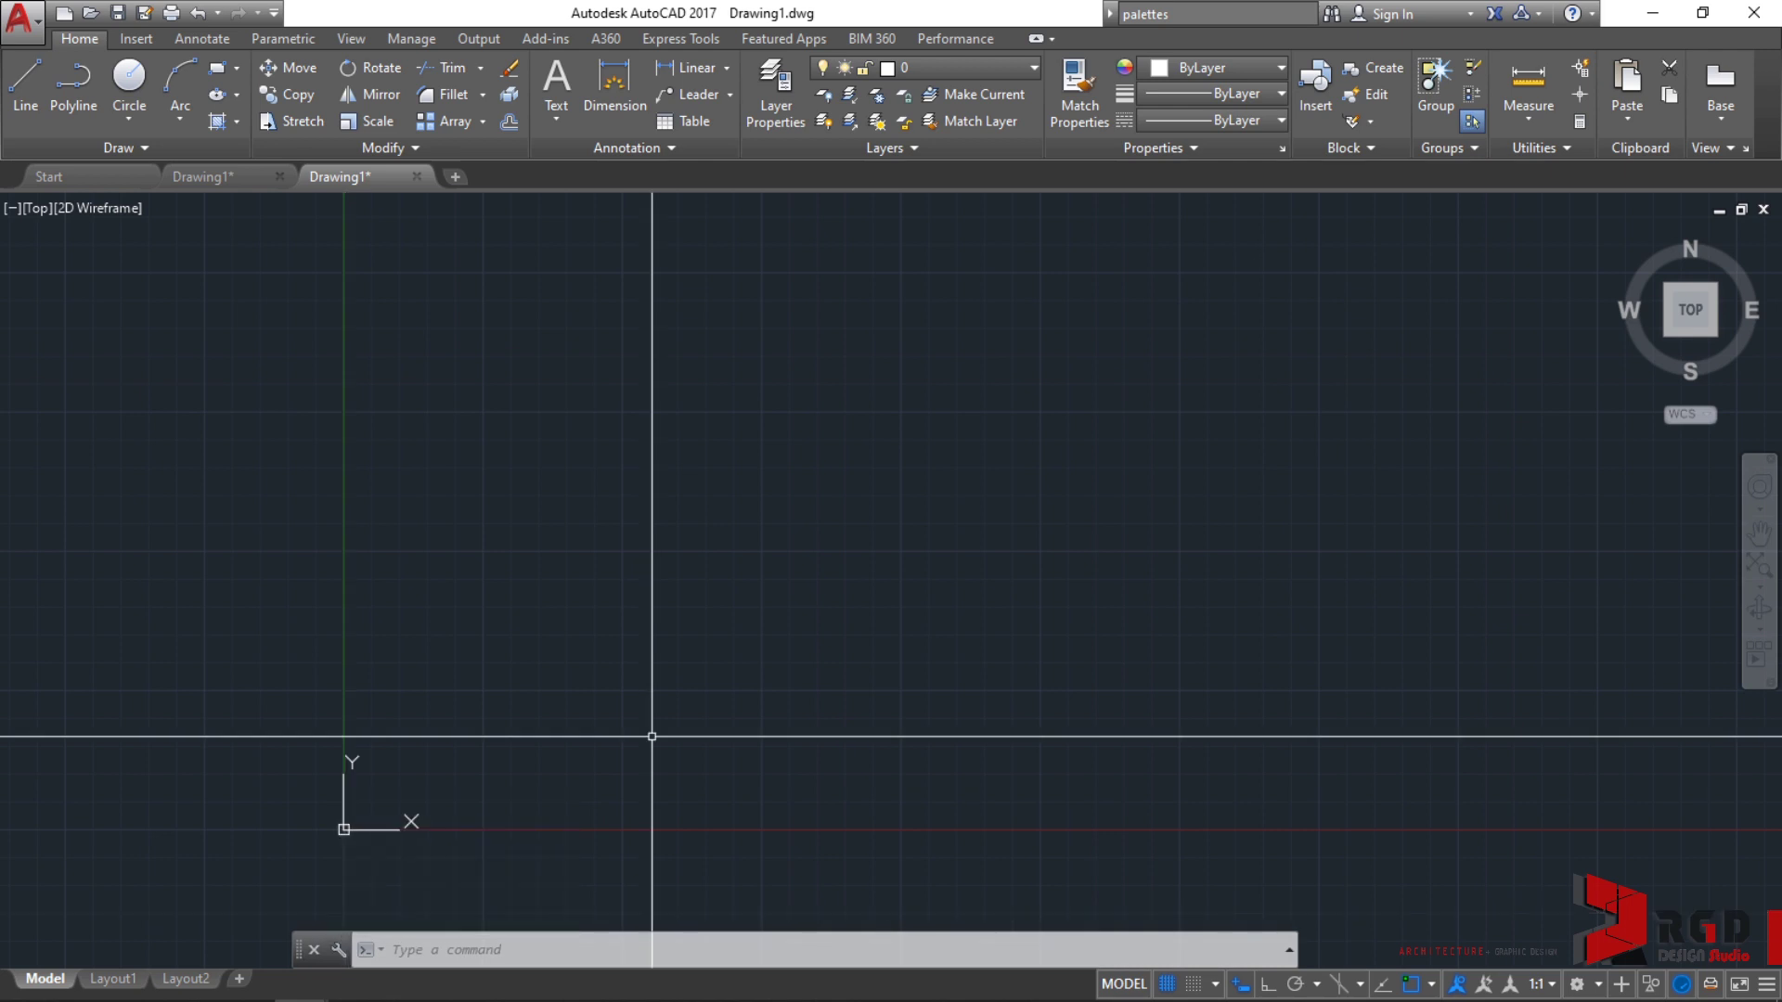
pyautogui.write('L')
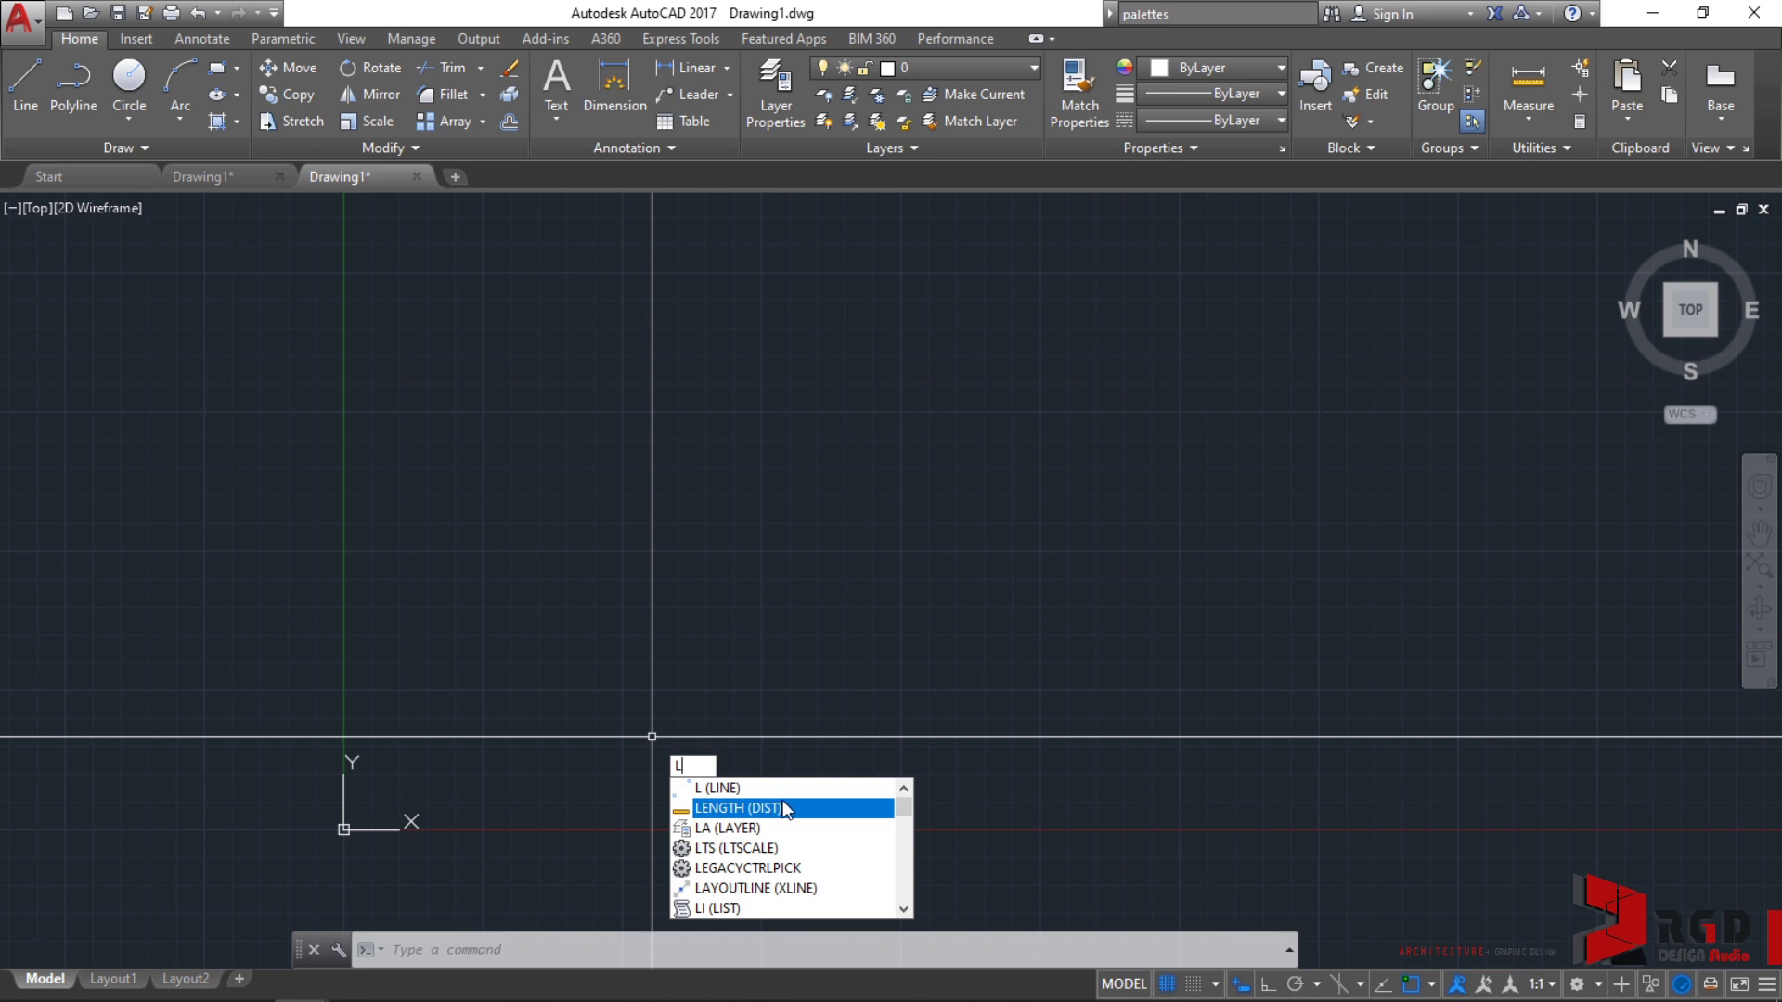
pyautogui.scroll(-4, 789, 836)
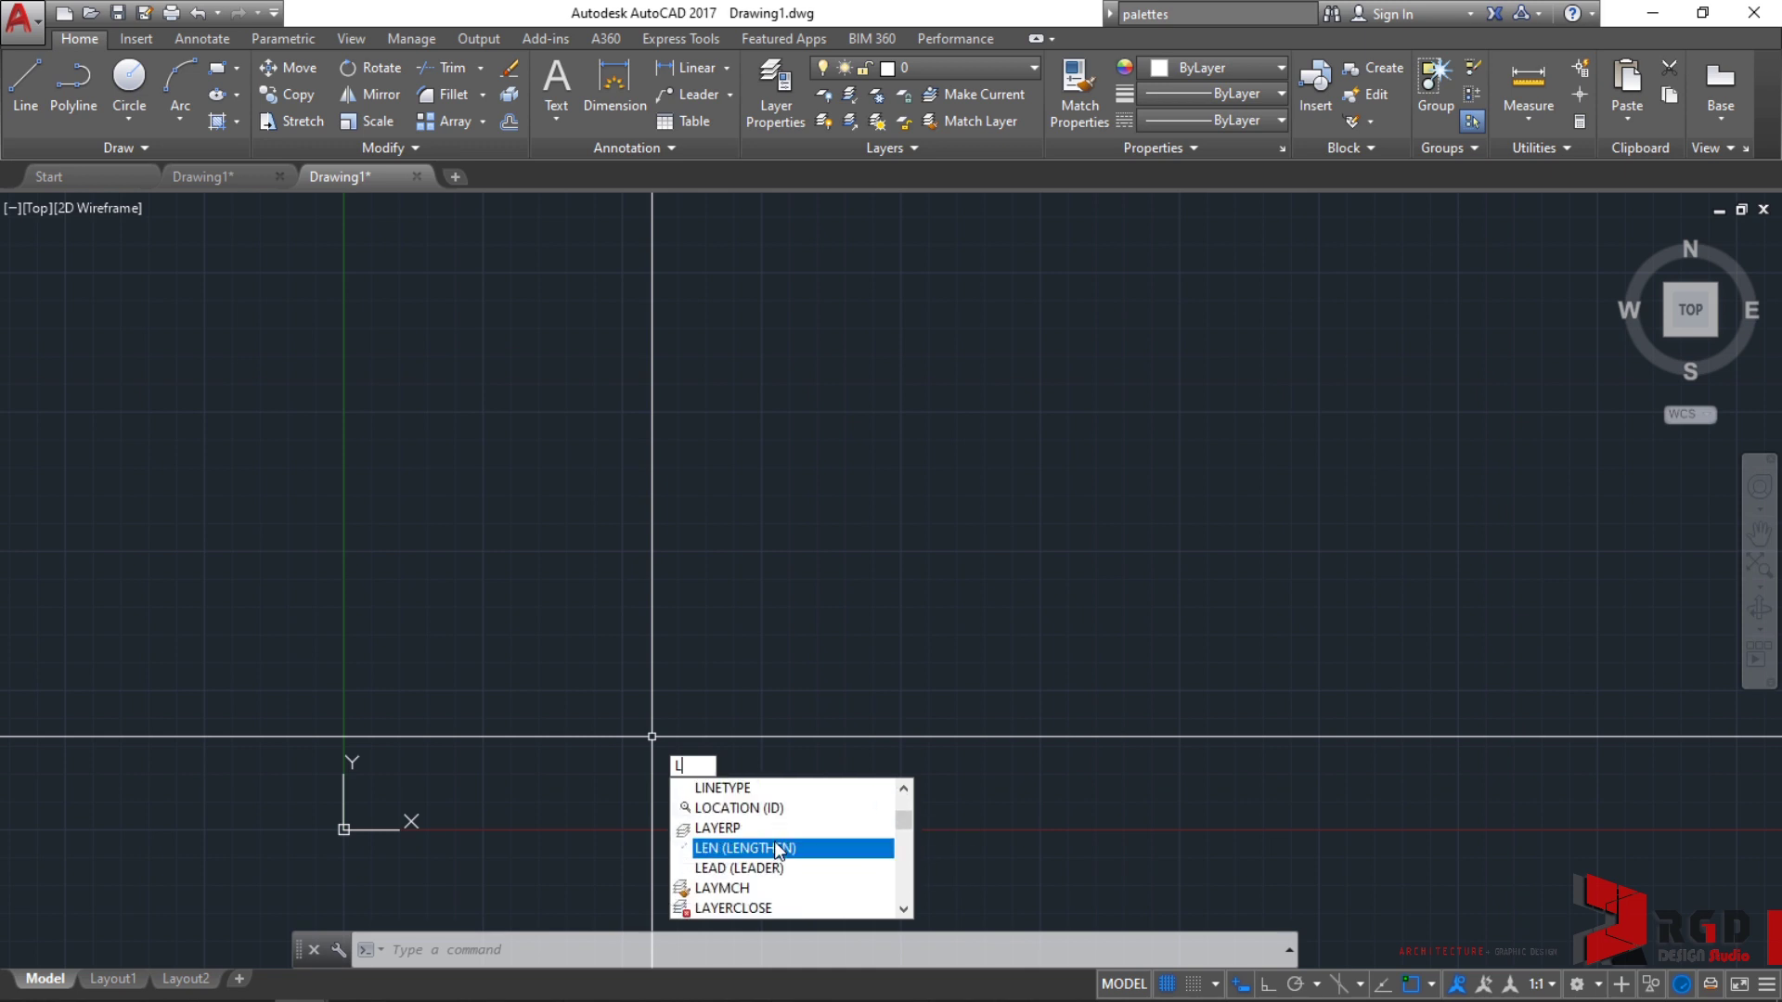
pyautogui.scroll(-2, 774, 841)
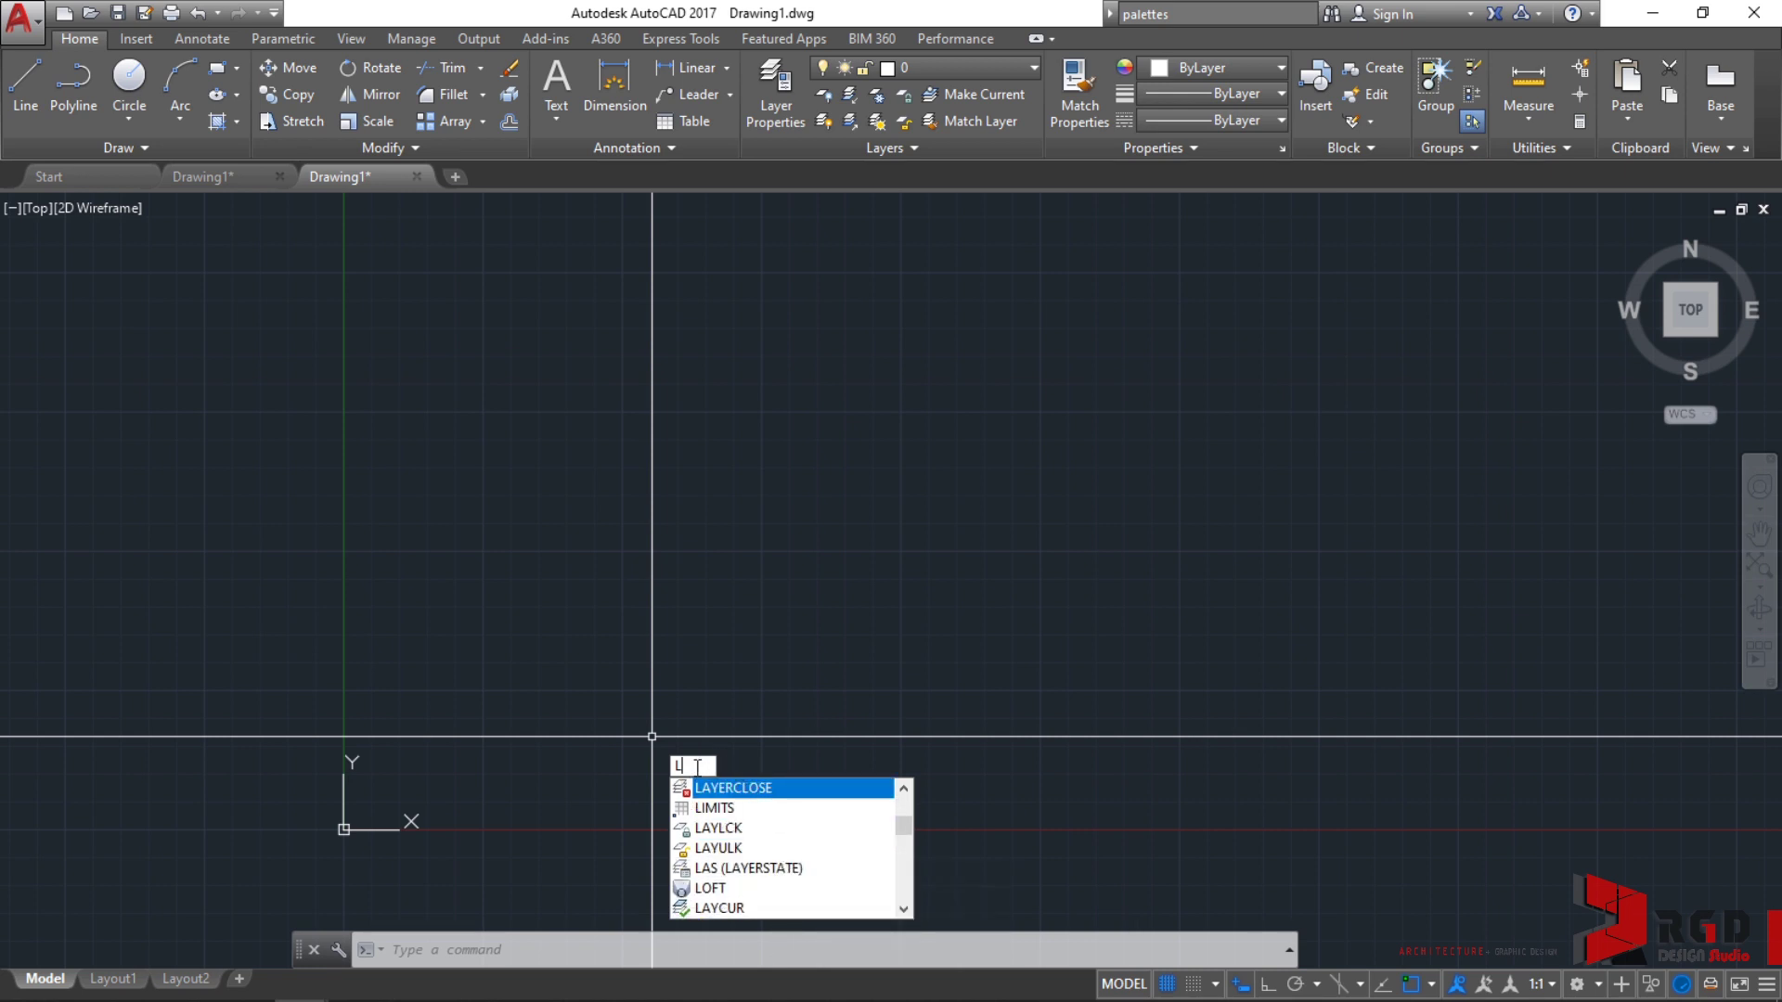
# Step: Dismiss the L suggestions and show the Customize menu's Input Settings submenu again
pyautogui.press('Escape')
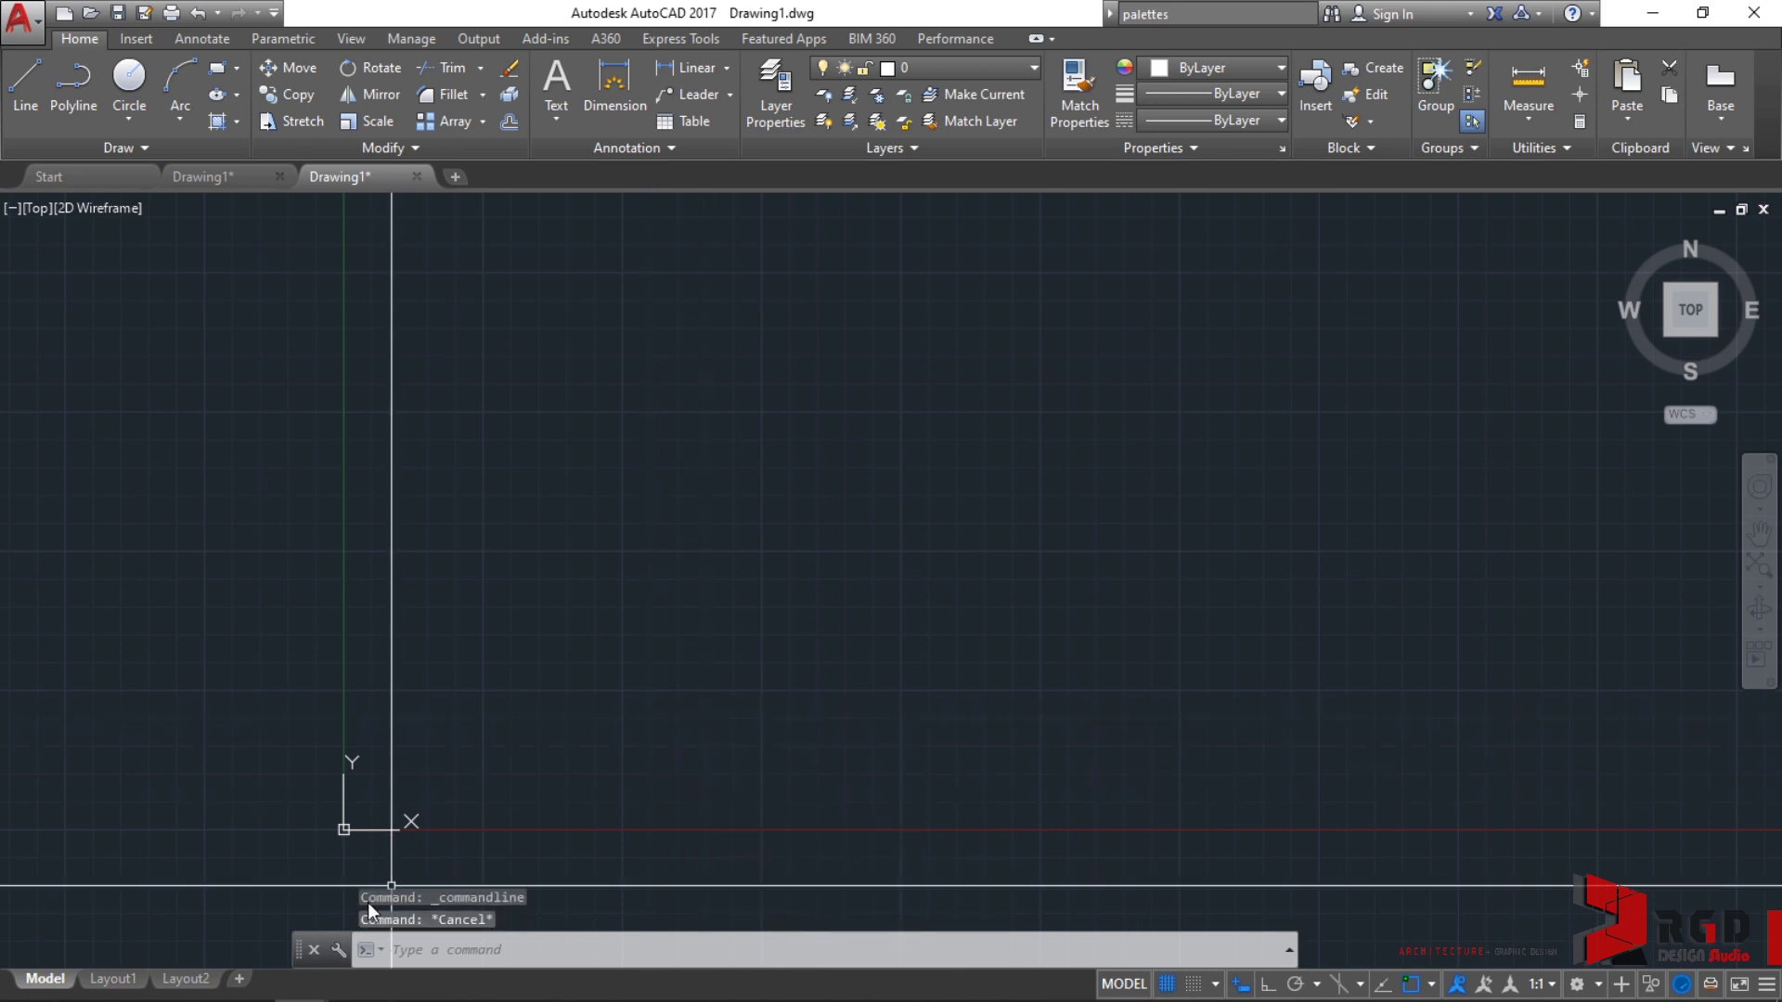
pyautogui.click(337, 950)
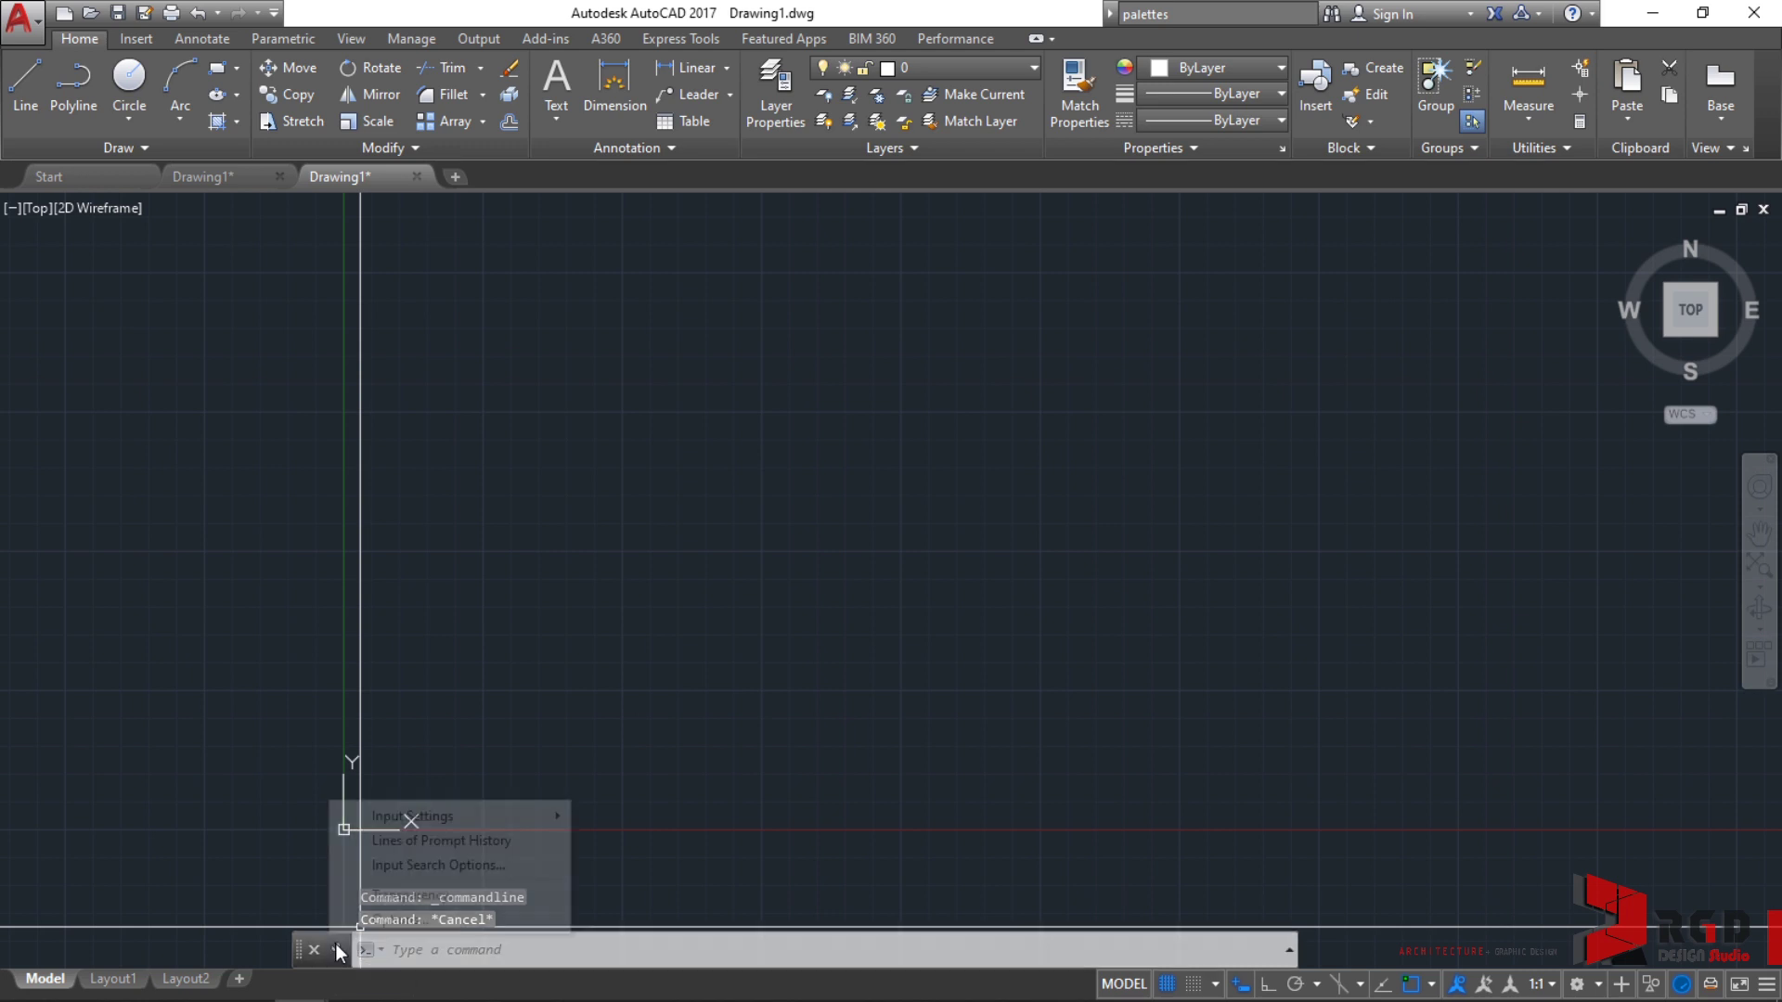
pyautogui.moveTo(415, 817)
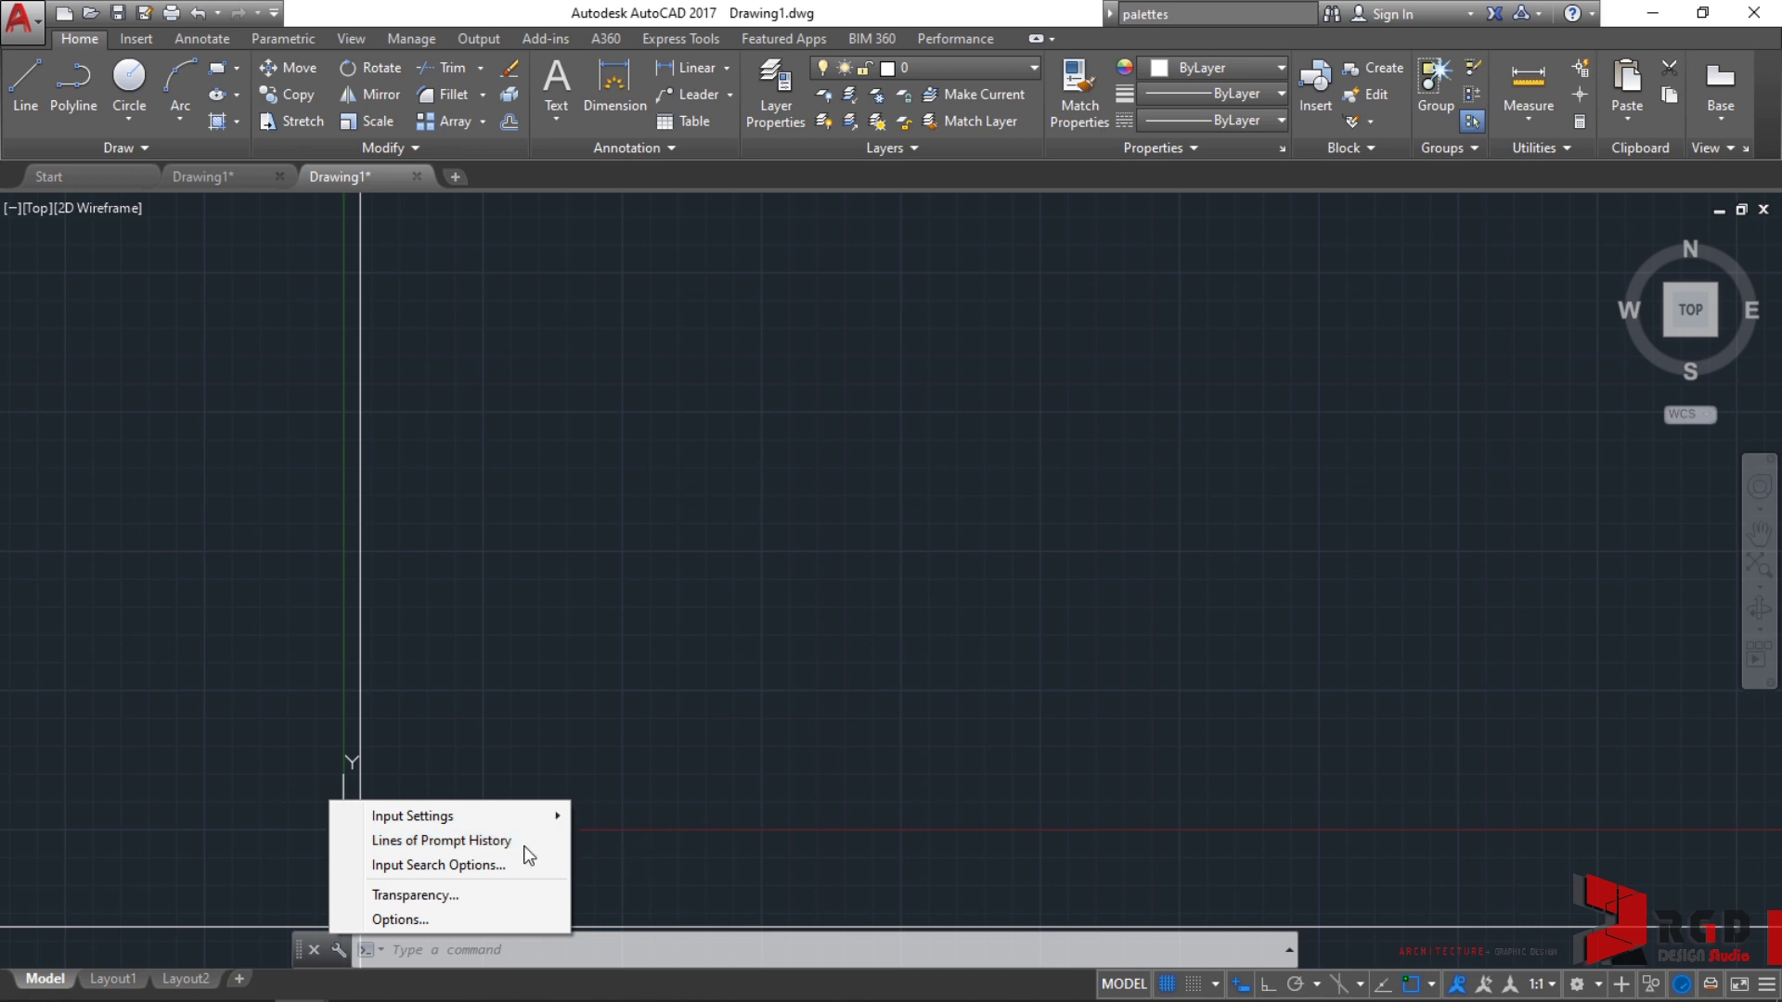
# Step: Start Lines of Prompt History (CLIPROMPTLINES) and cancel it, keeping 3 lines
pyautogui.click(489, 843)
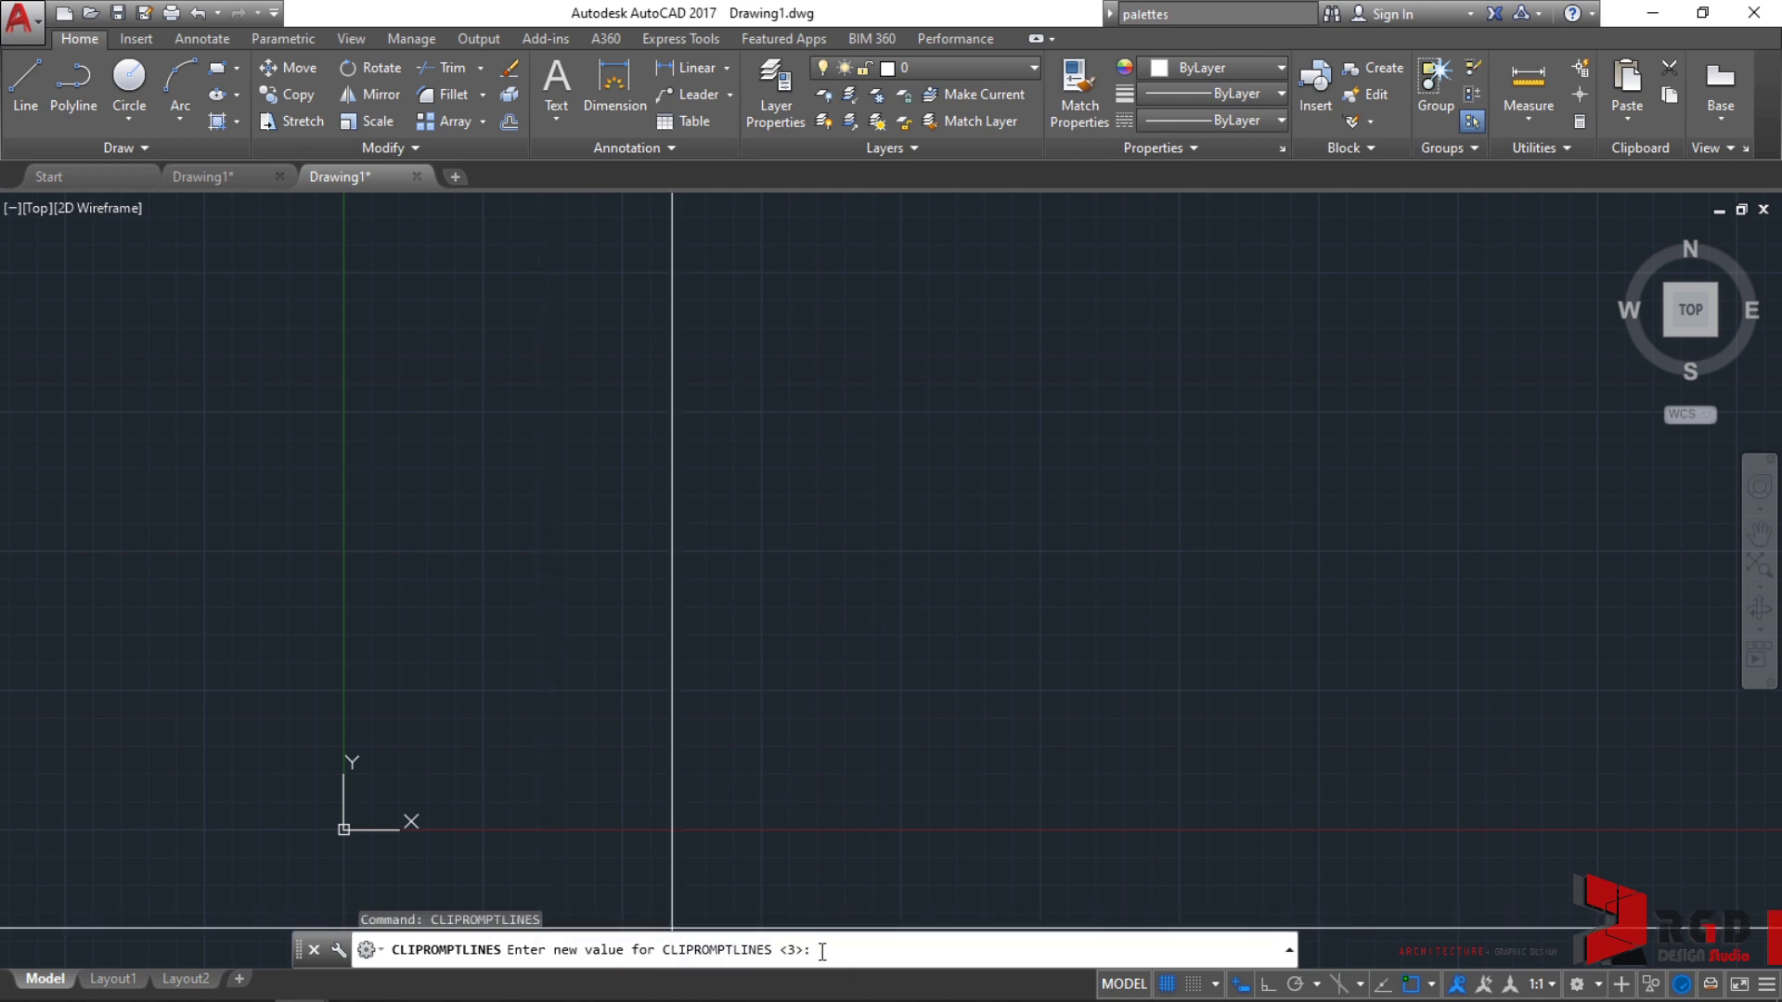
pyautogui.press('Escape')
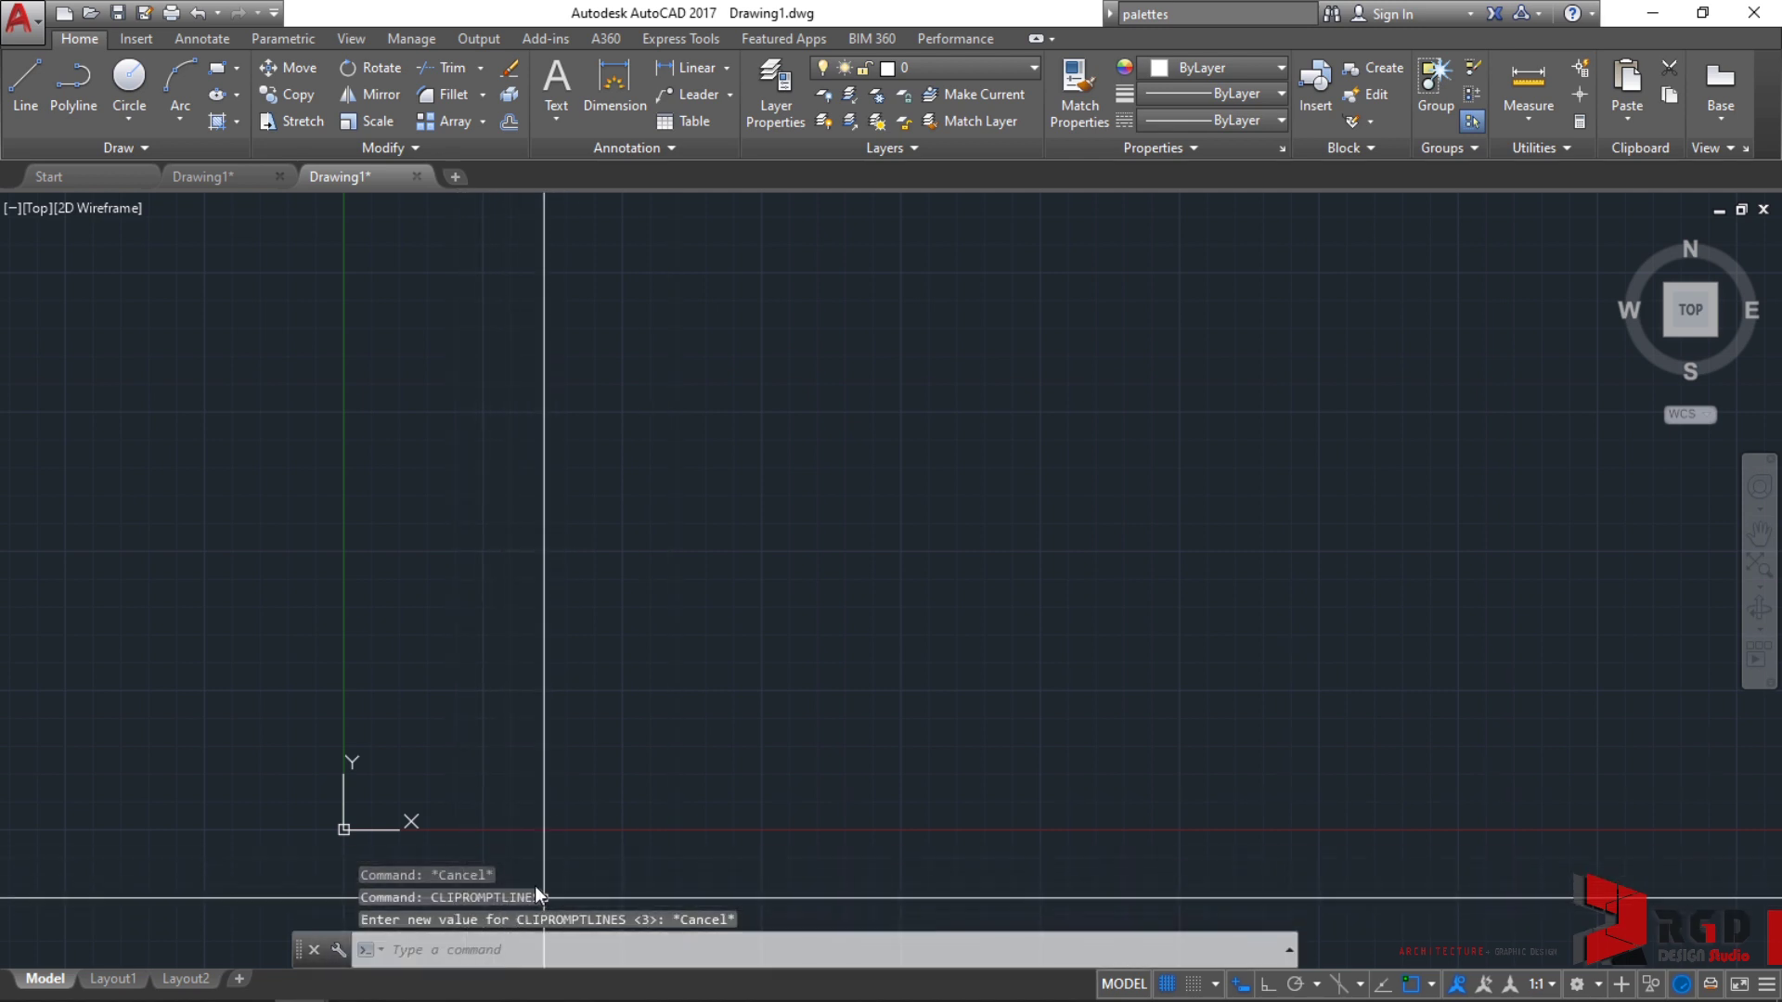
pyautogui.click(1290, 951)
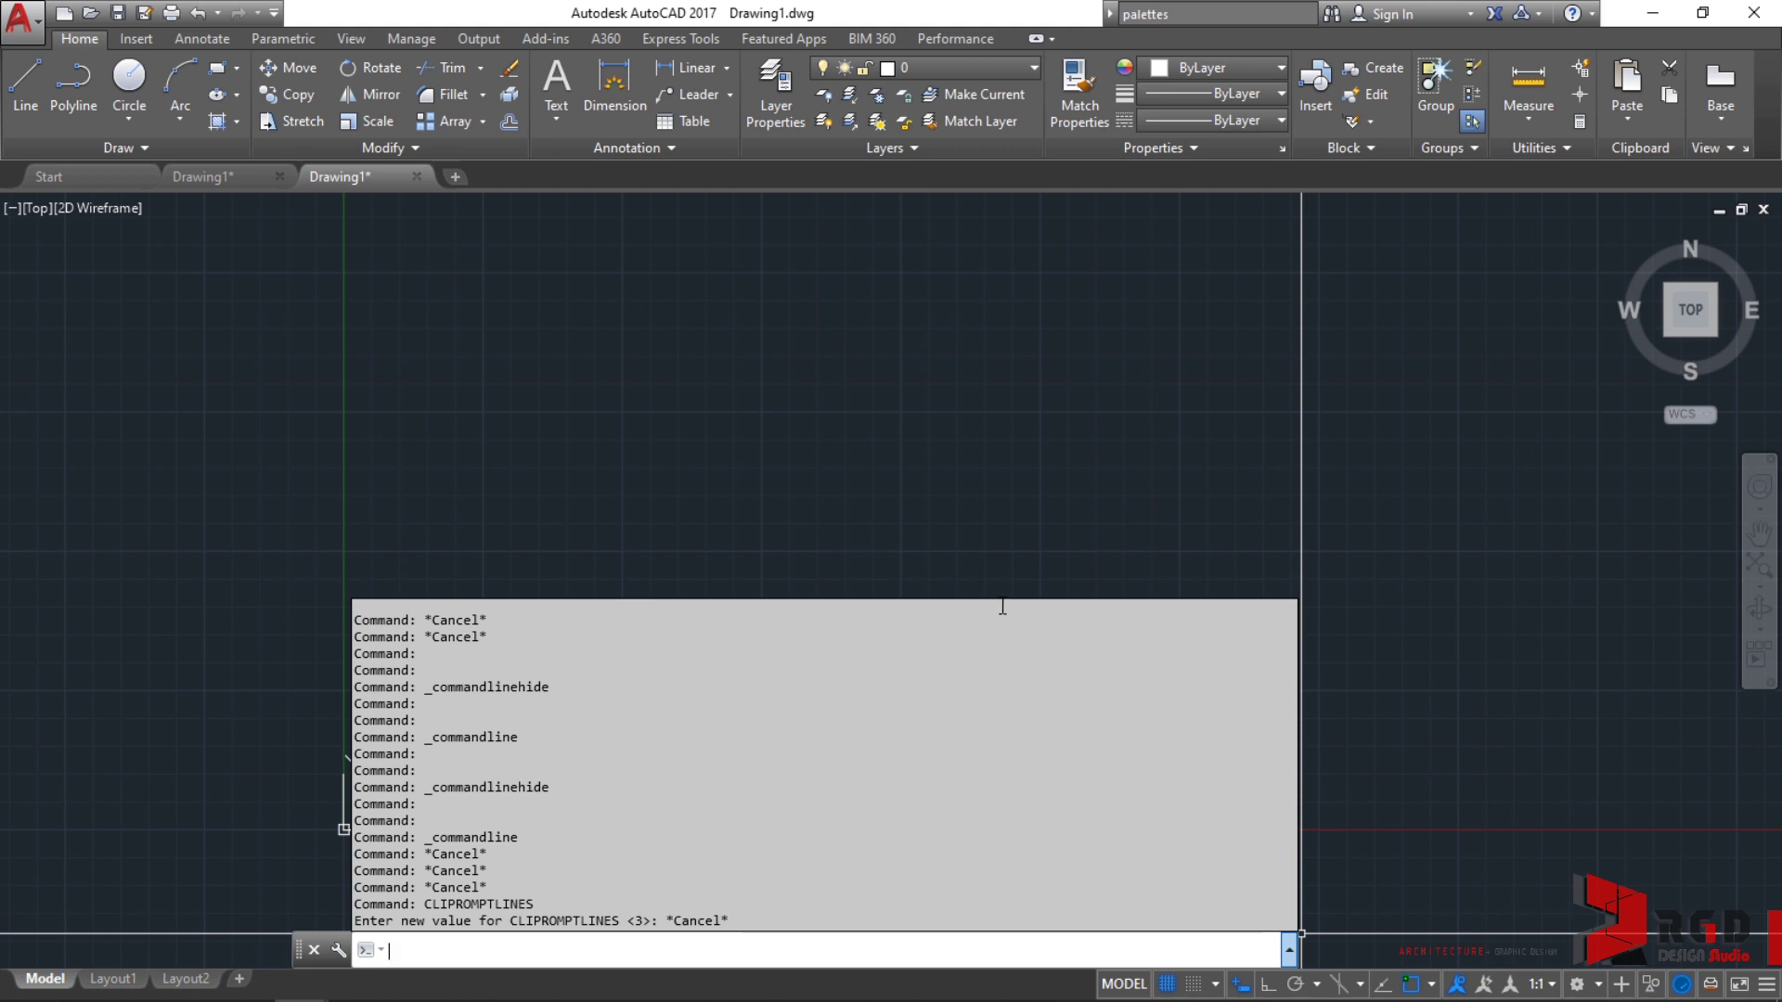
pyautogui.moveTo(1001, 604); pyautogui.dragTo(1024, 826)
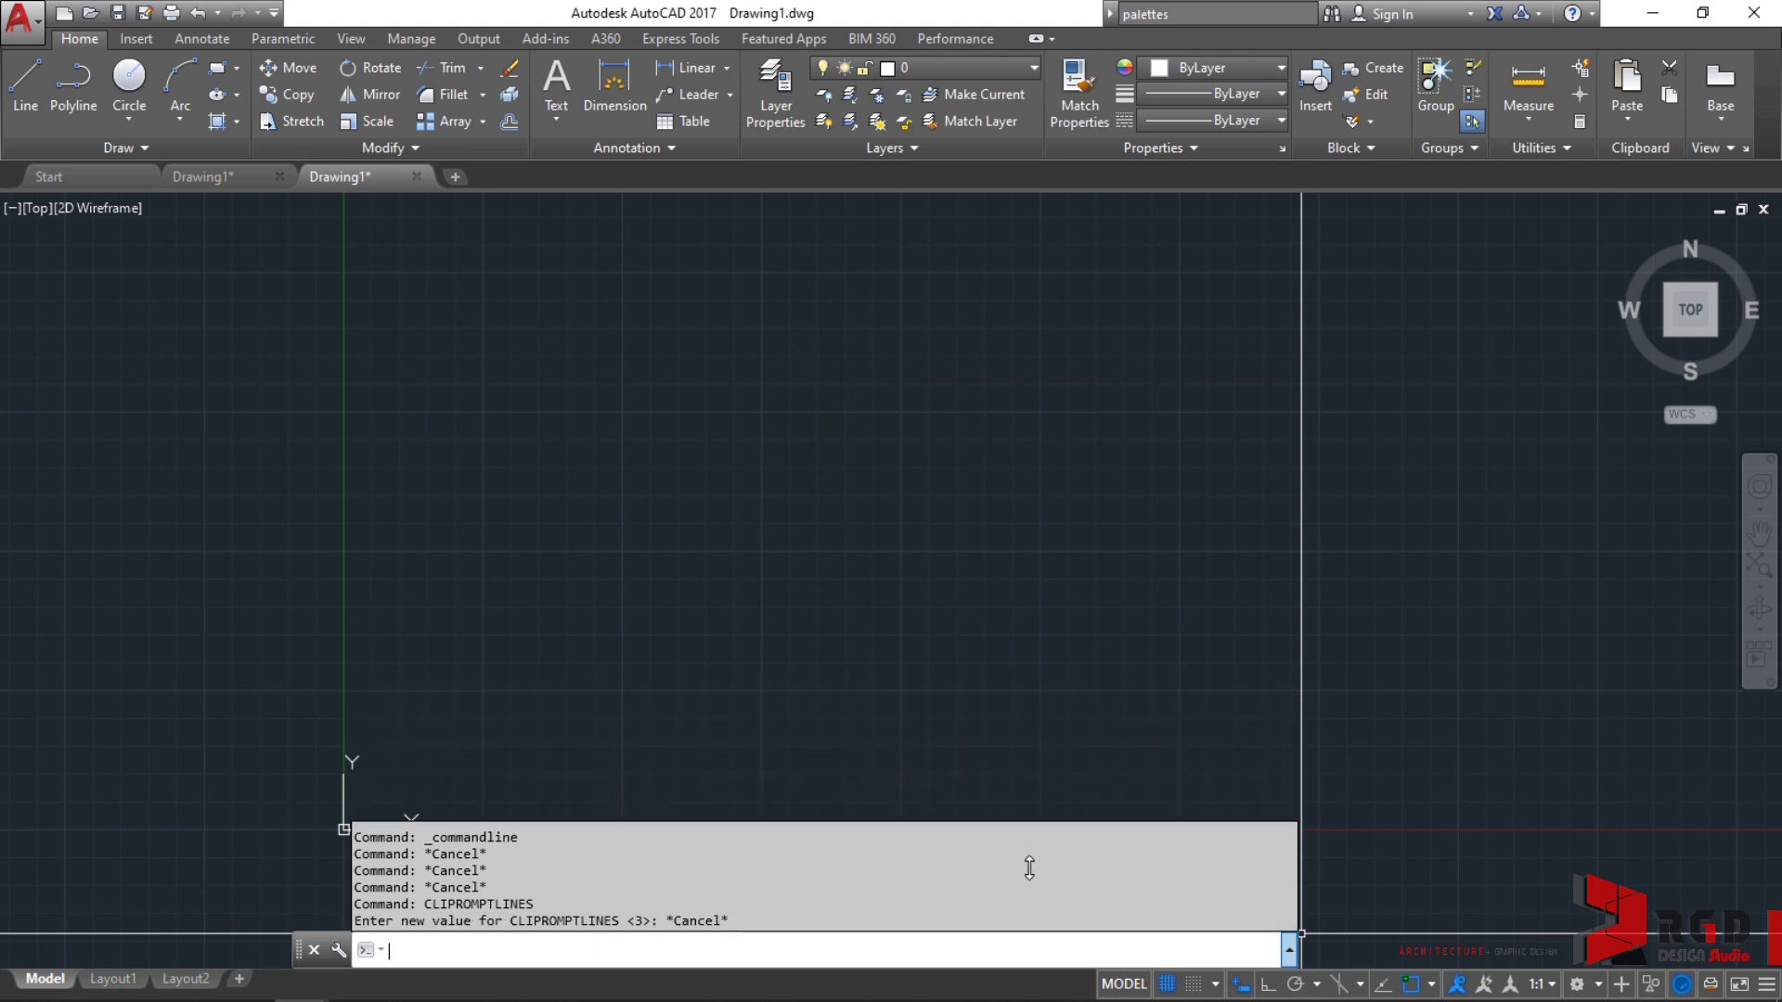
pyautogui.click(1289, 949)
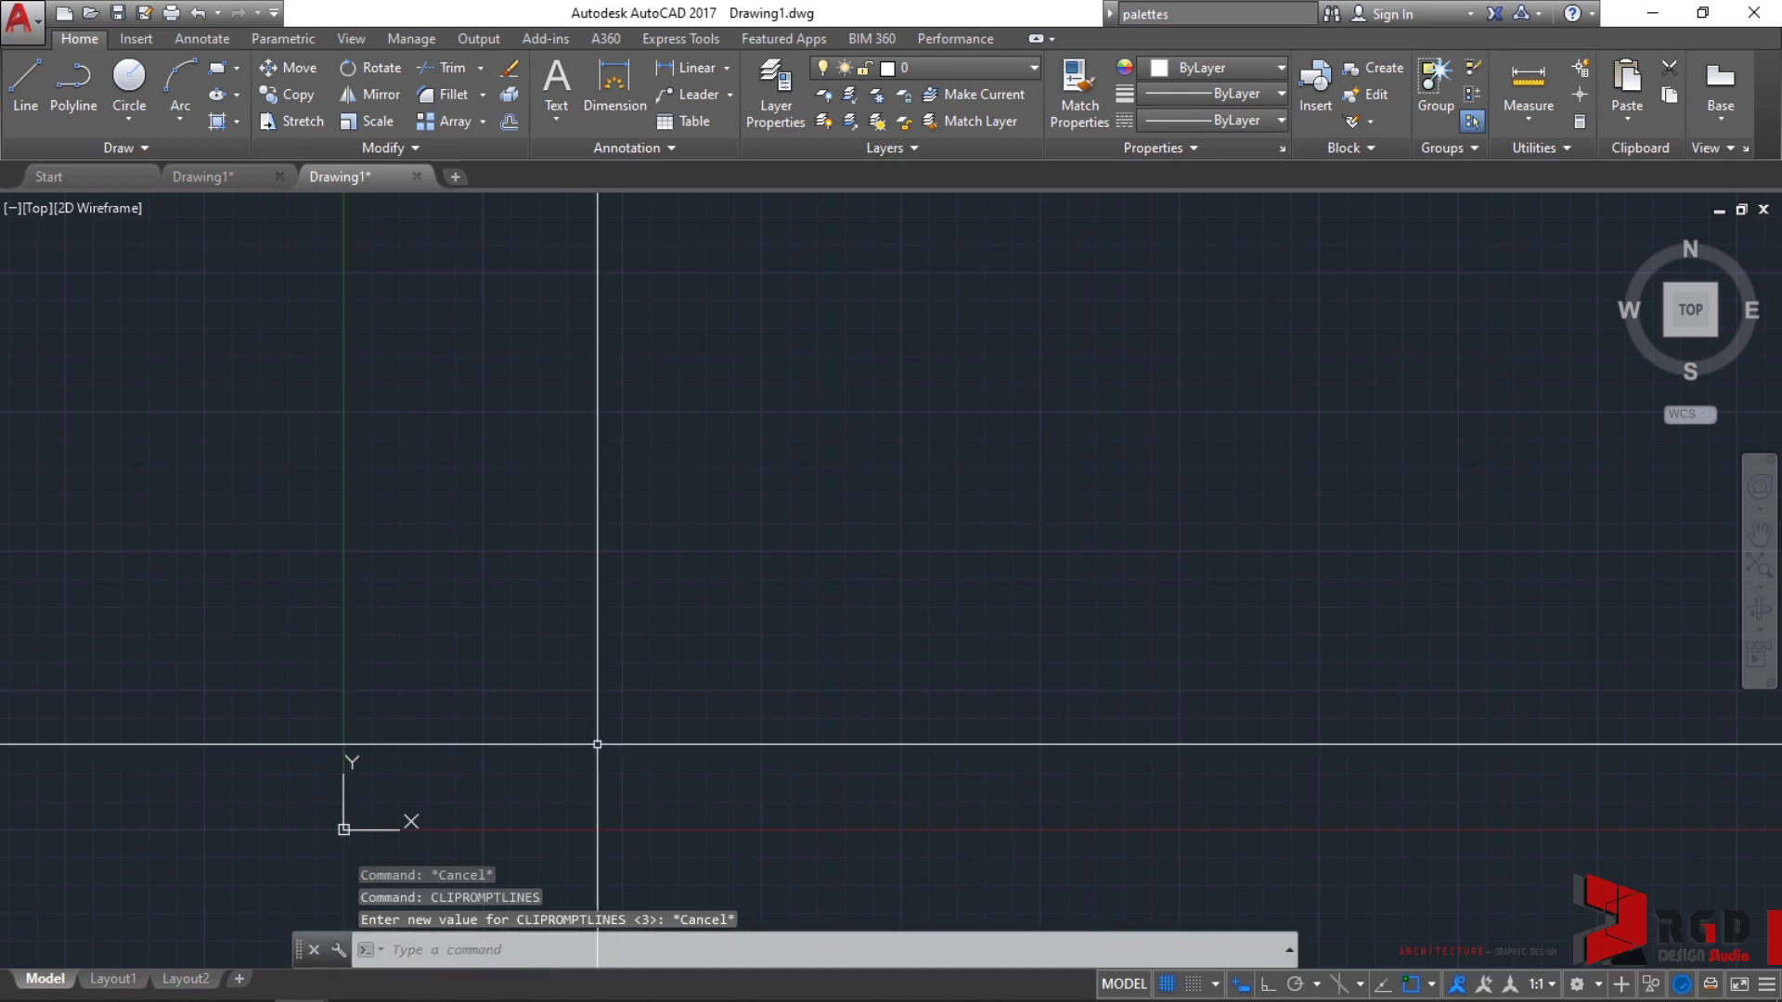
pyautogui.click(1289, 949)
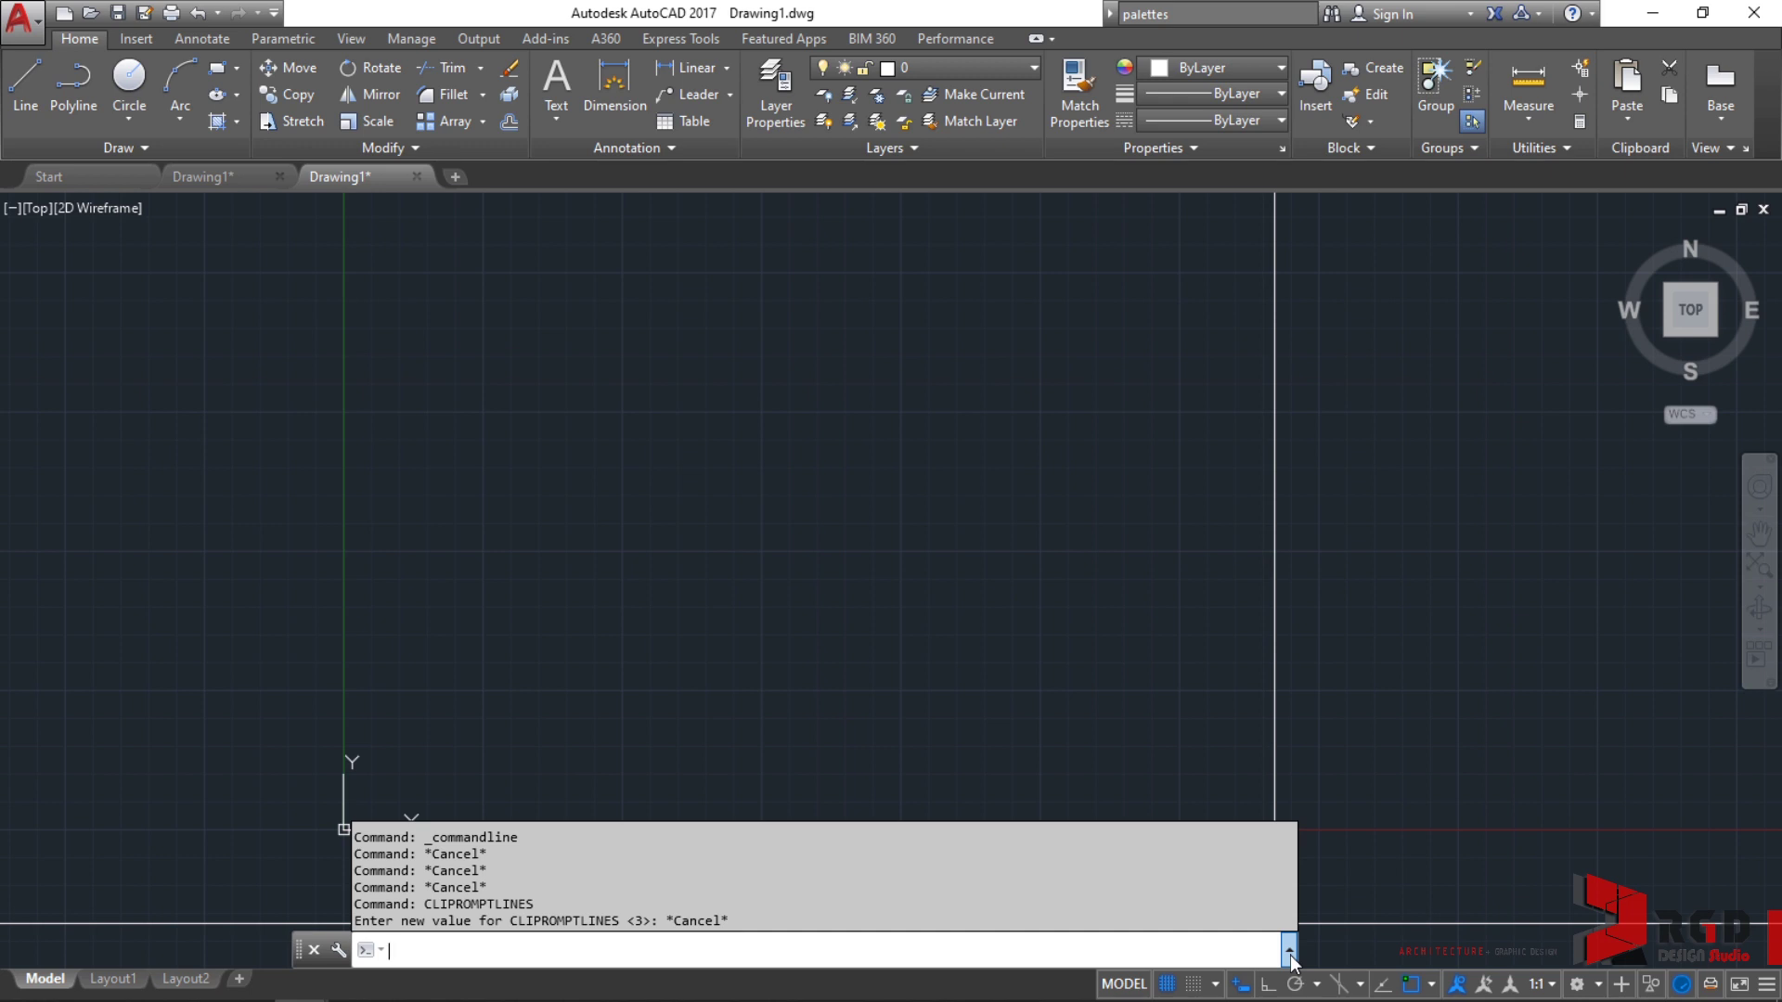
pyautogui.click(1290, 948)
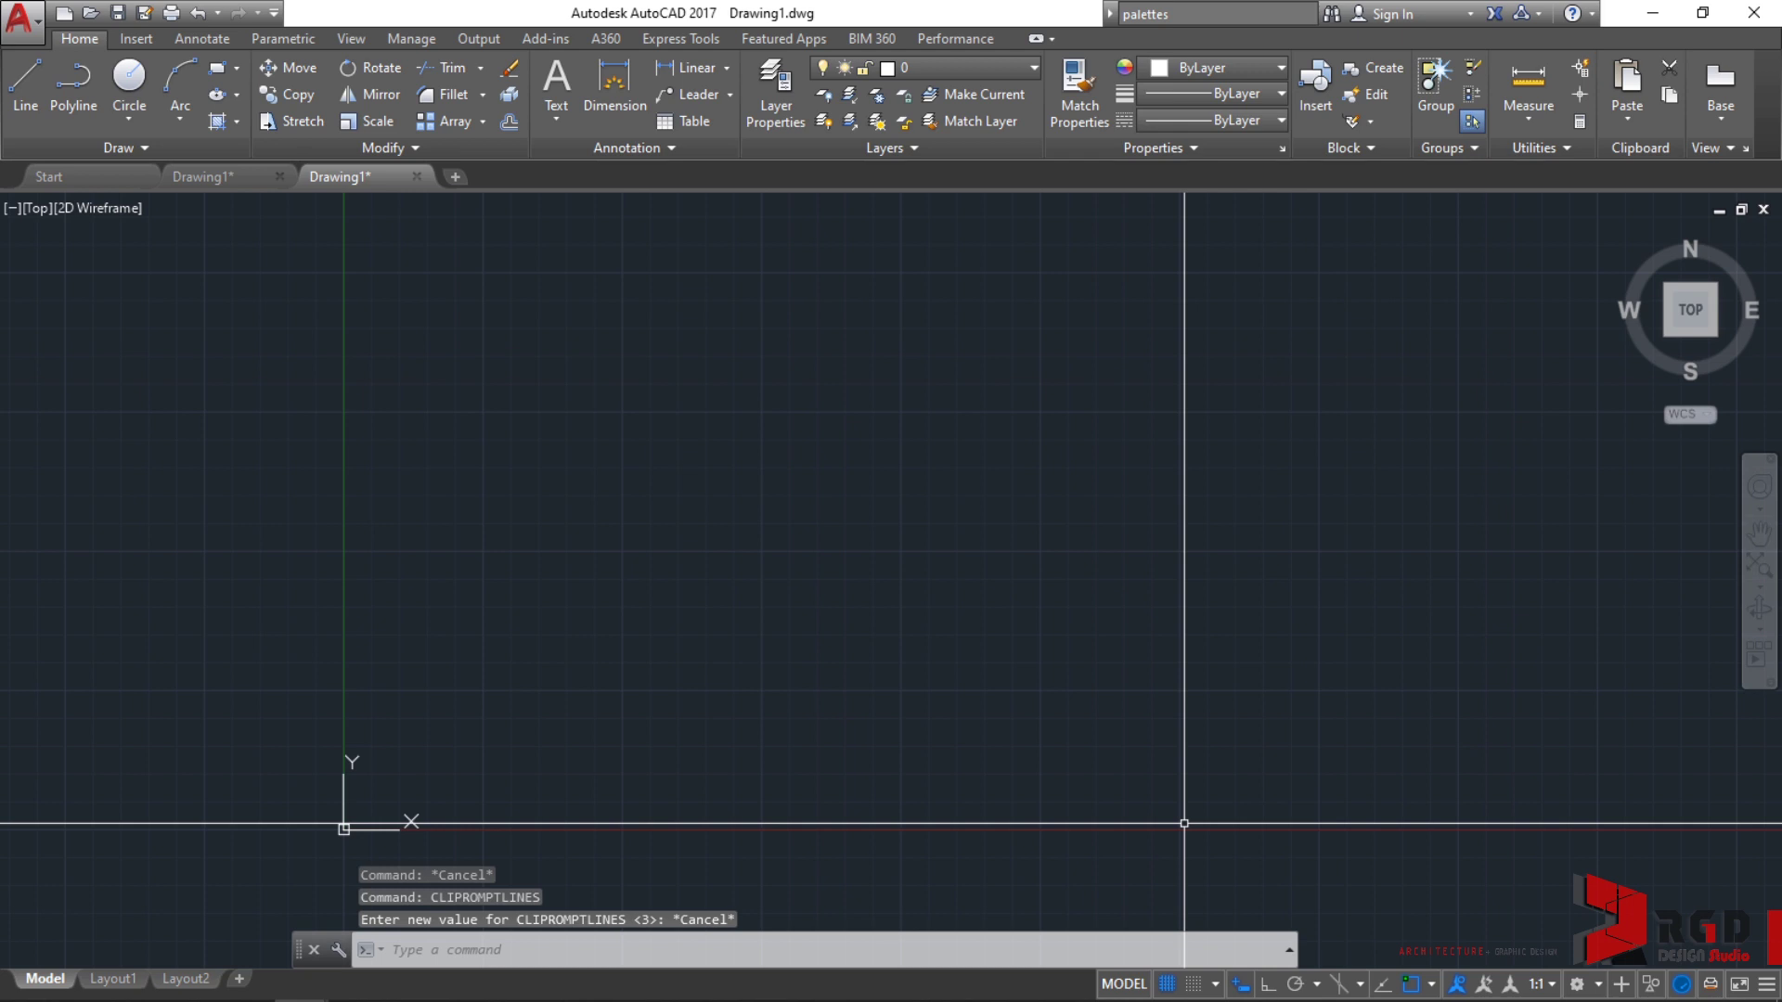
pyautogui.press('F2')
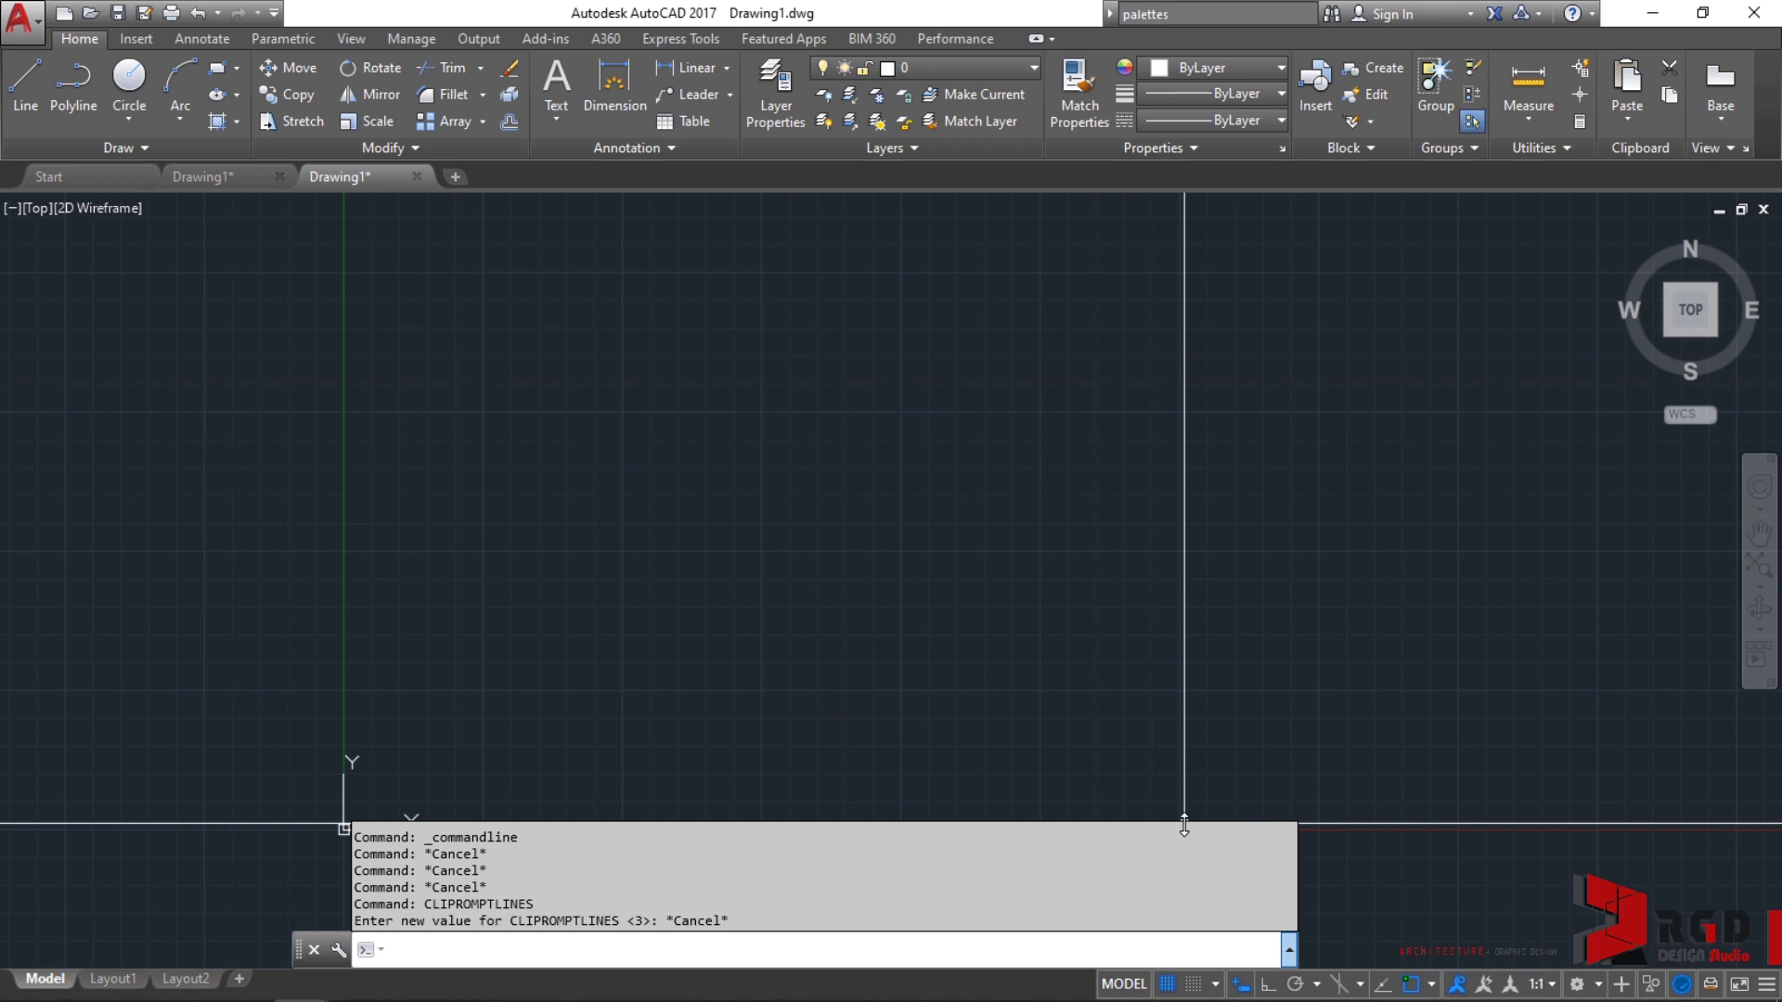
pyautogui.press('F2')
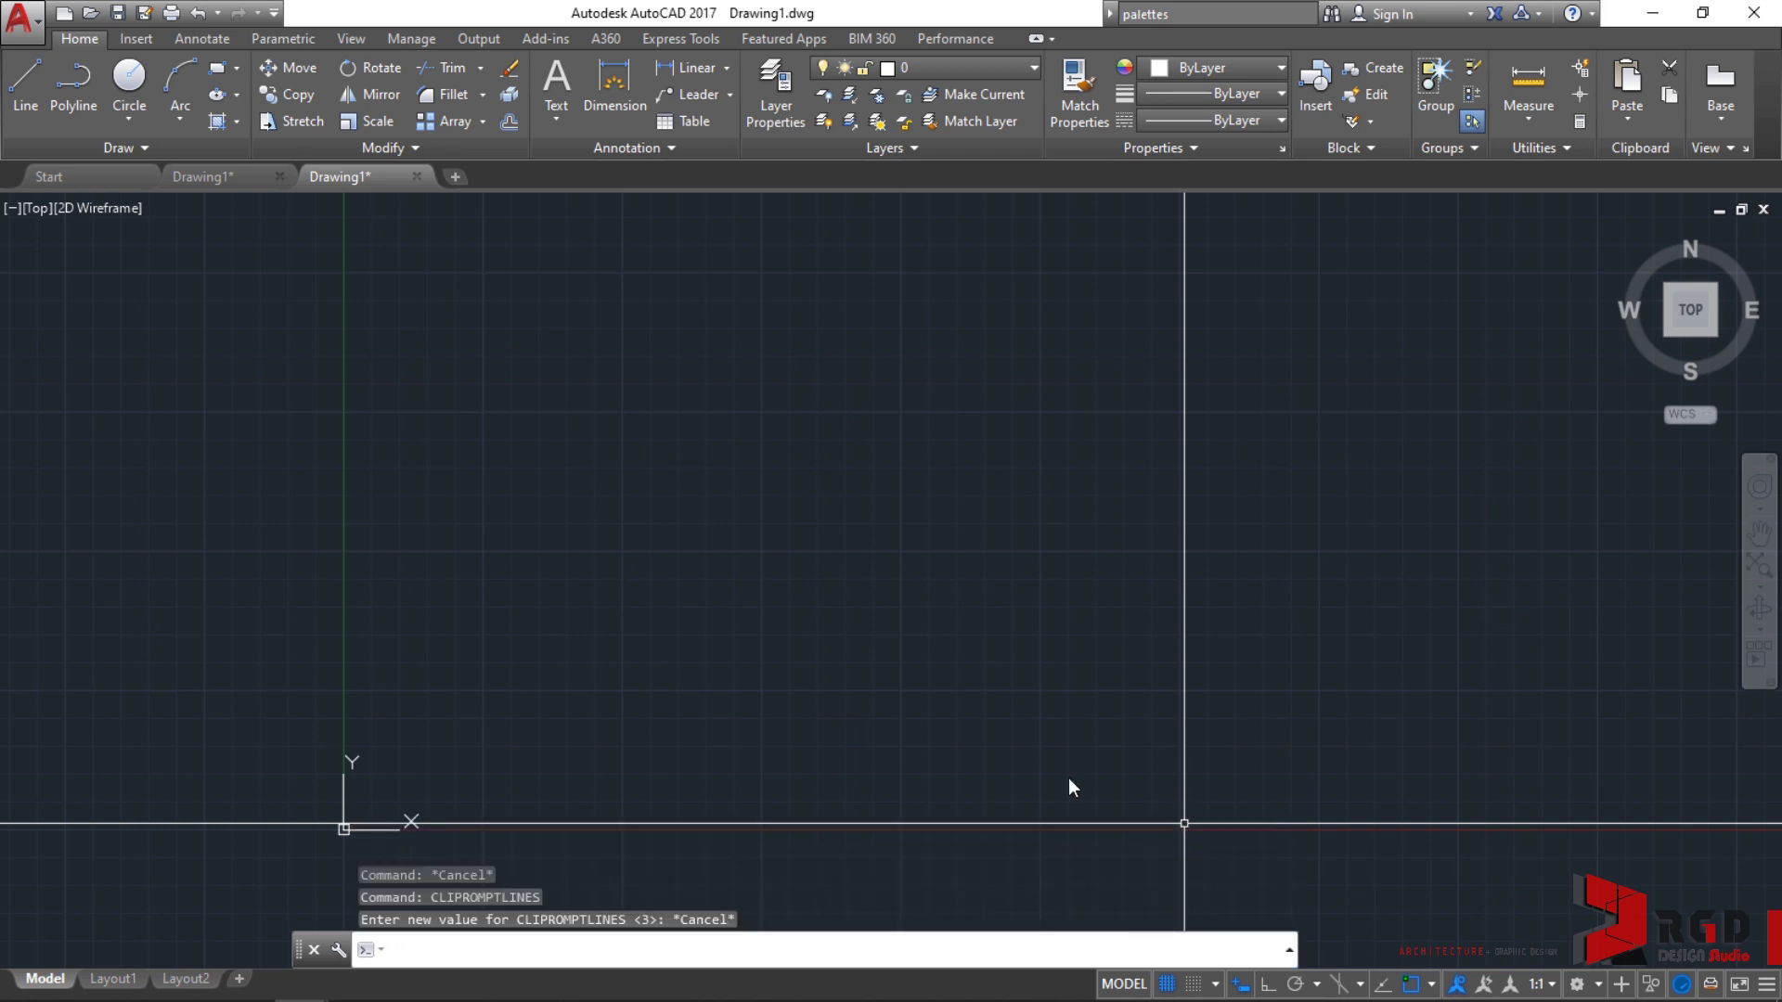
# Step: Review the Input Search Options dialog without changes, then bring back the Customize menu
pyautogui.click(339, 949)
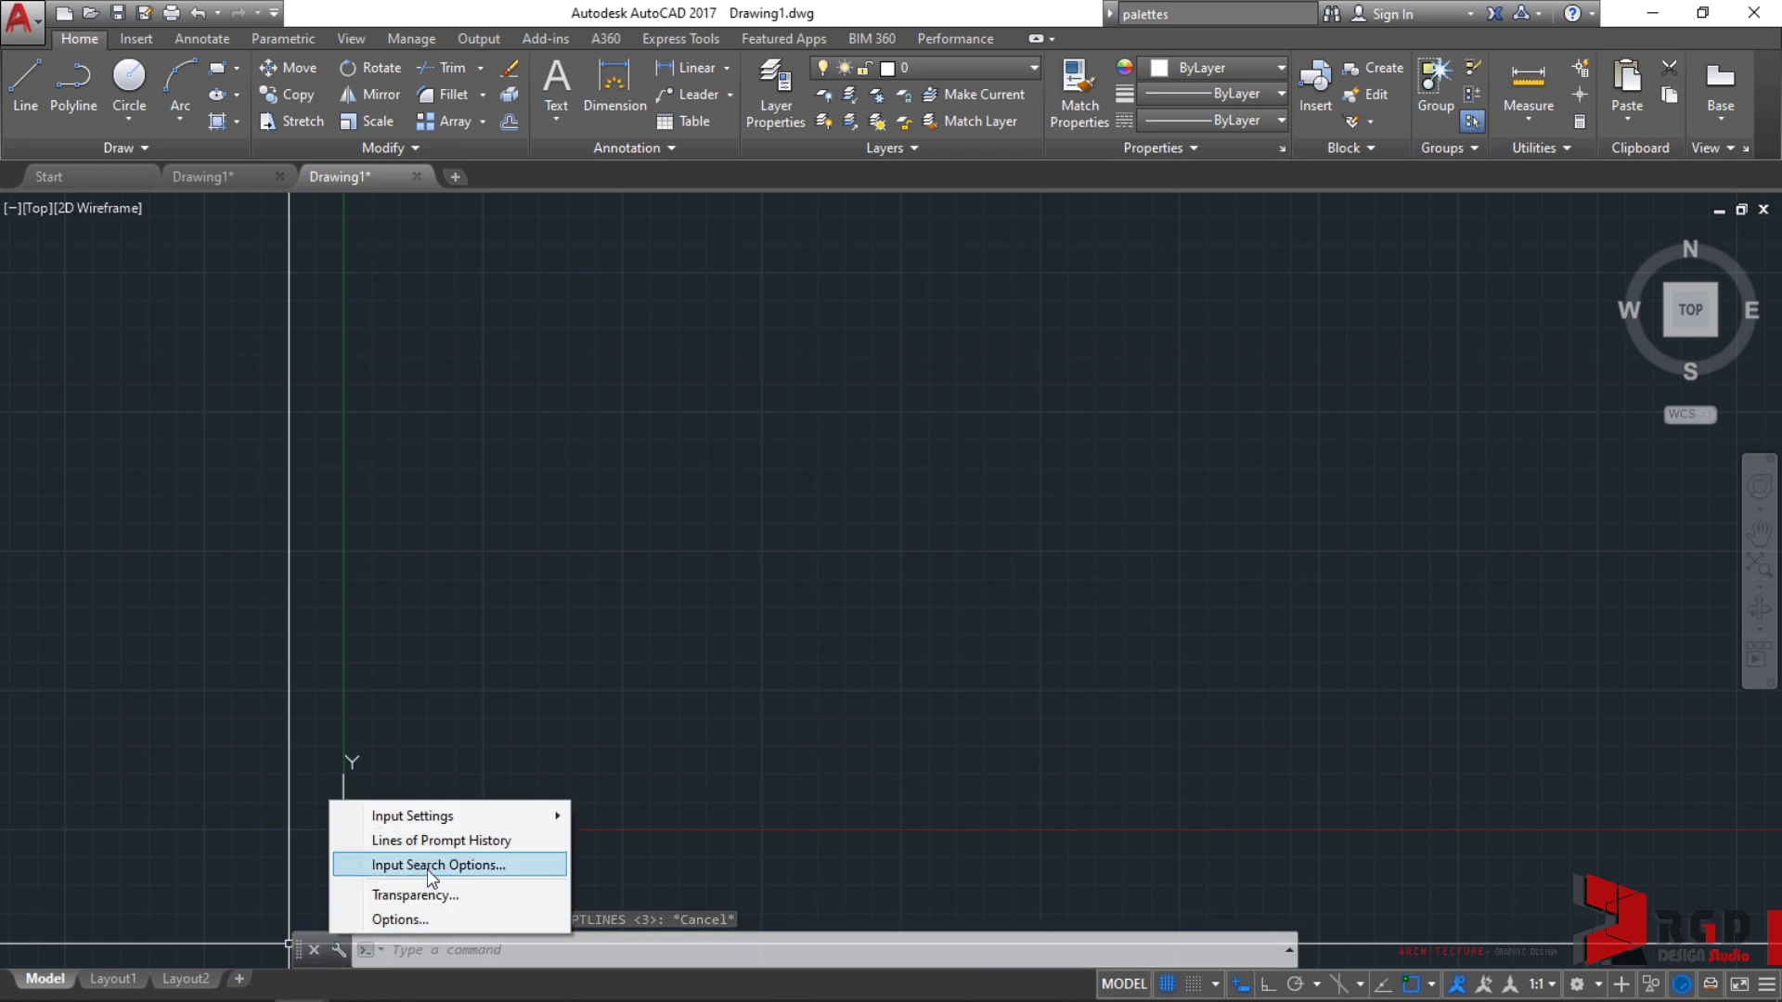
pyautogui.click(443, 874)
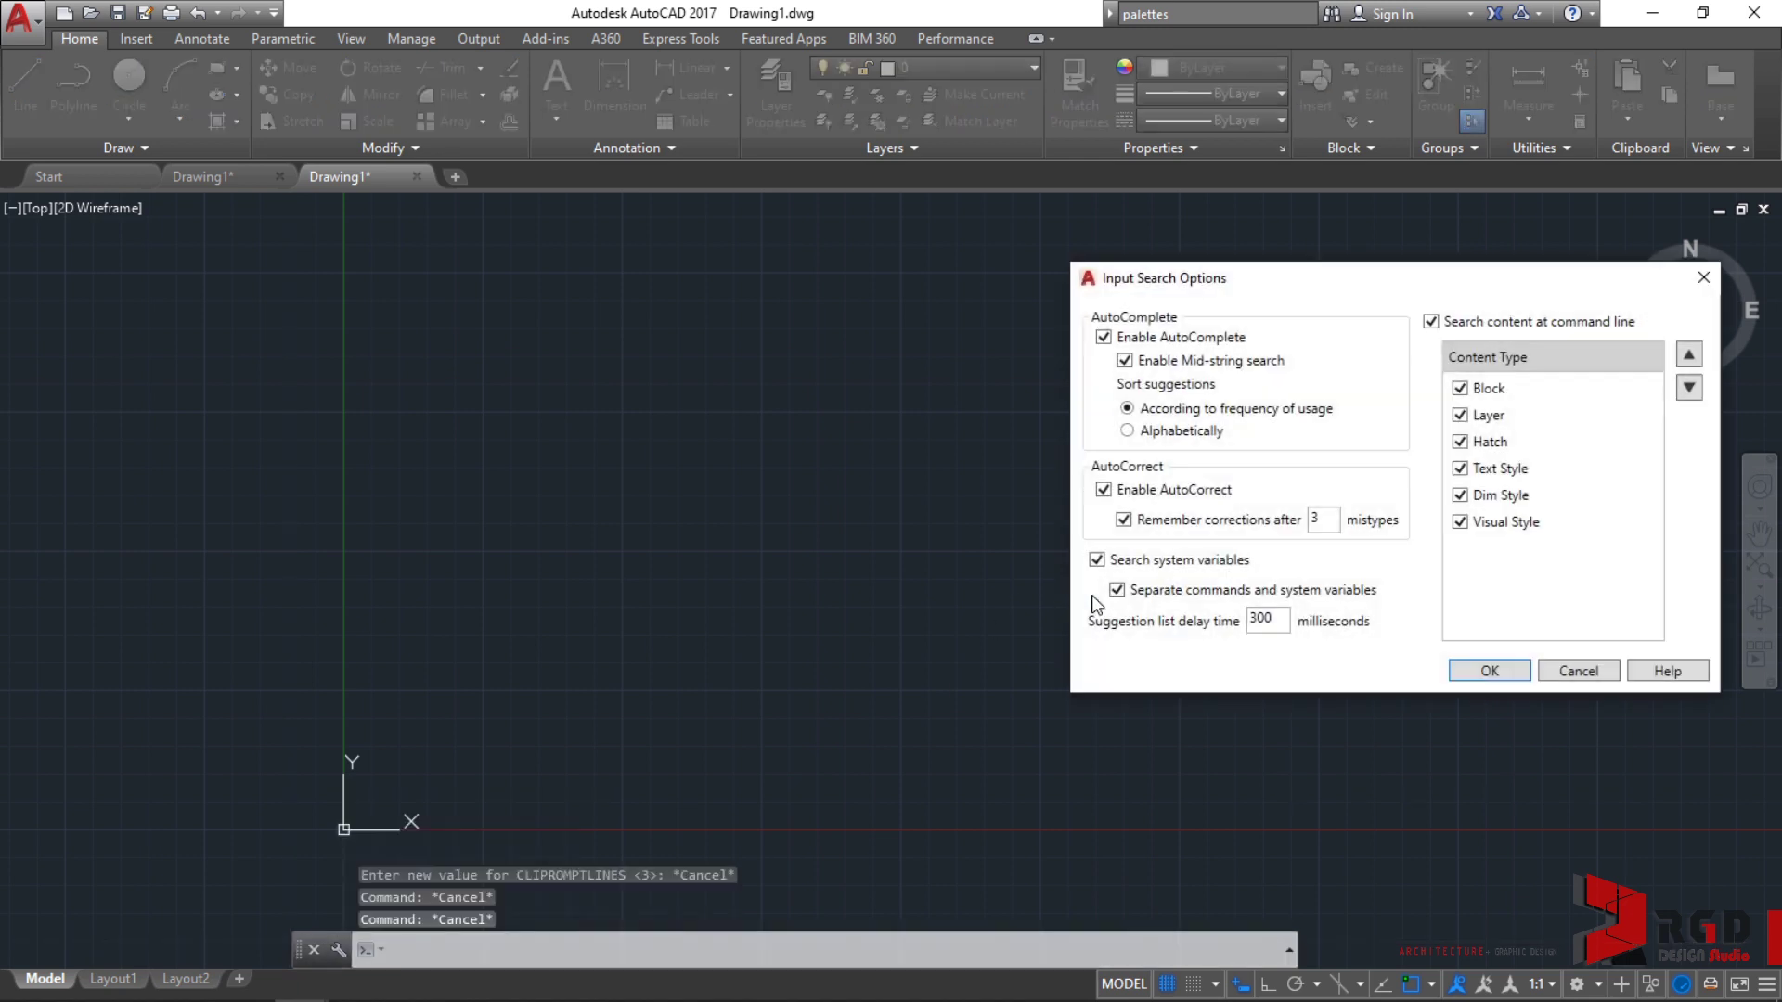
pyautogui.click(1704, 281)
pyautogui.click(338, 951)
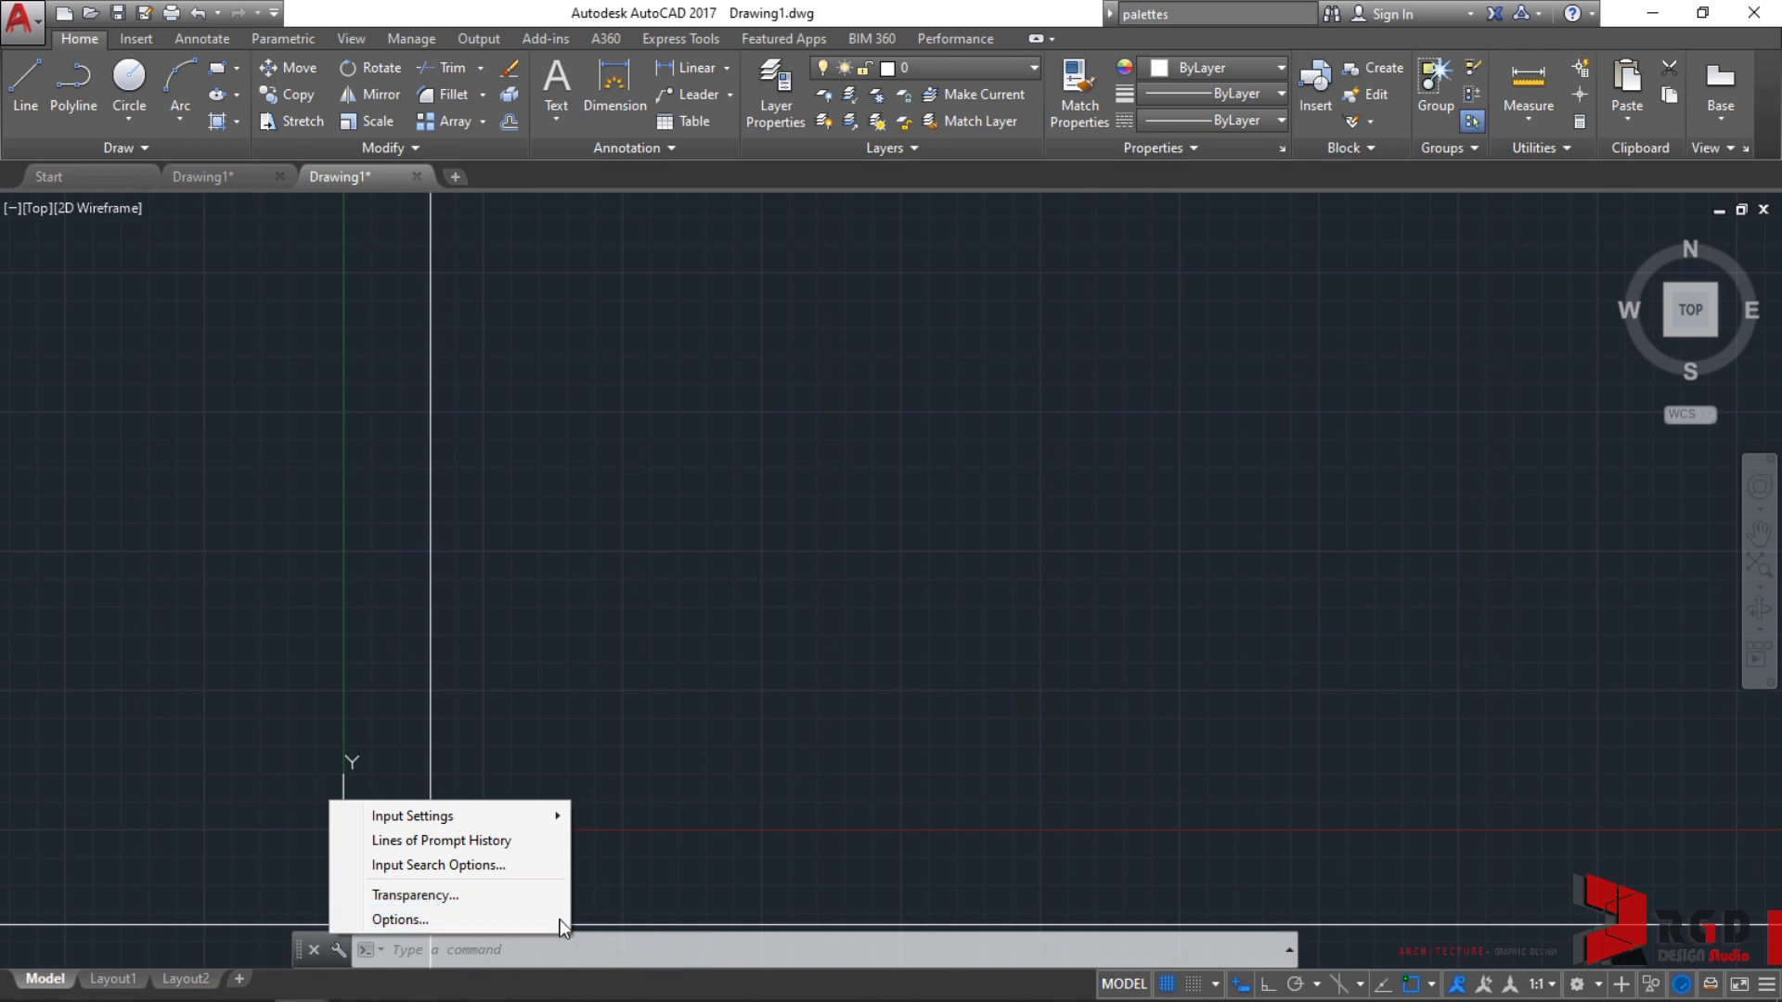
# Step: Open the Options dialog from the command line's Customize menu, close it unchanged, and dismiss the canvas menu
pyautogui.click(397, 921)
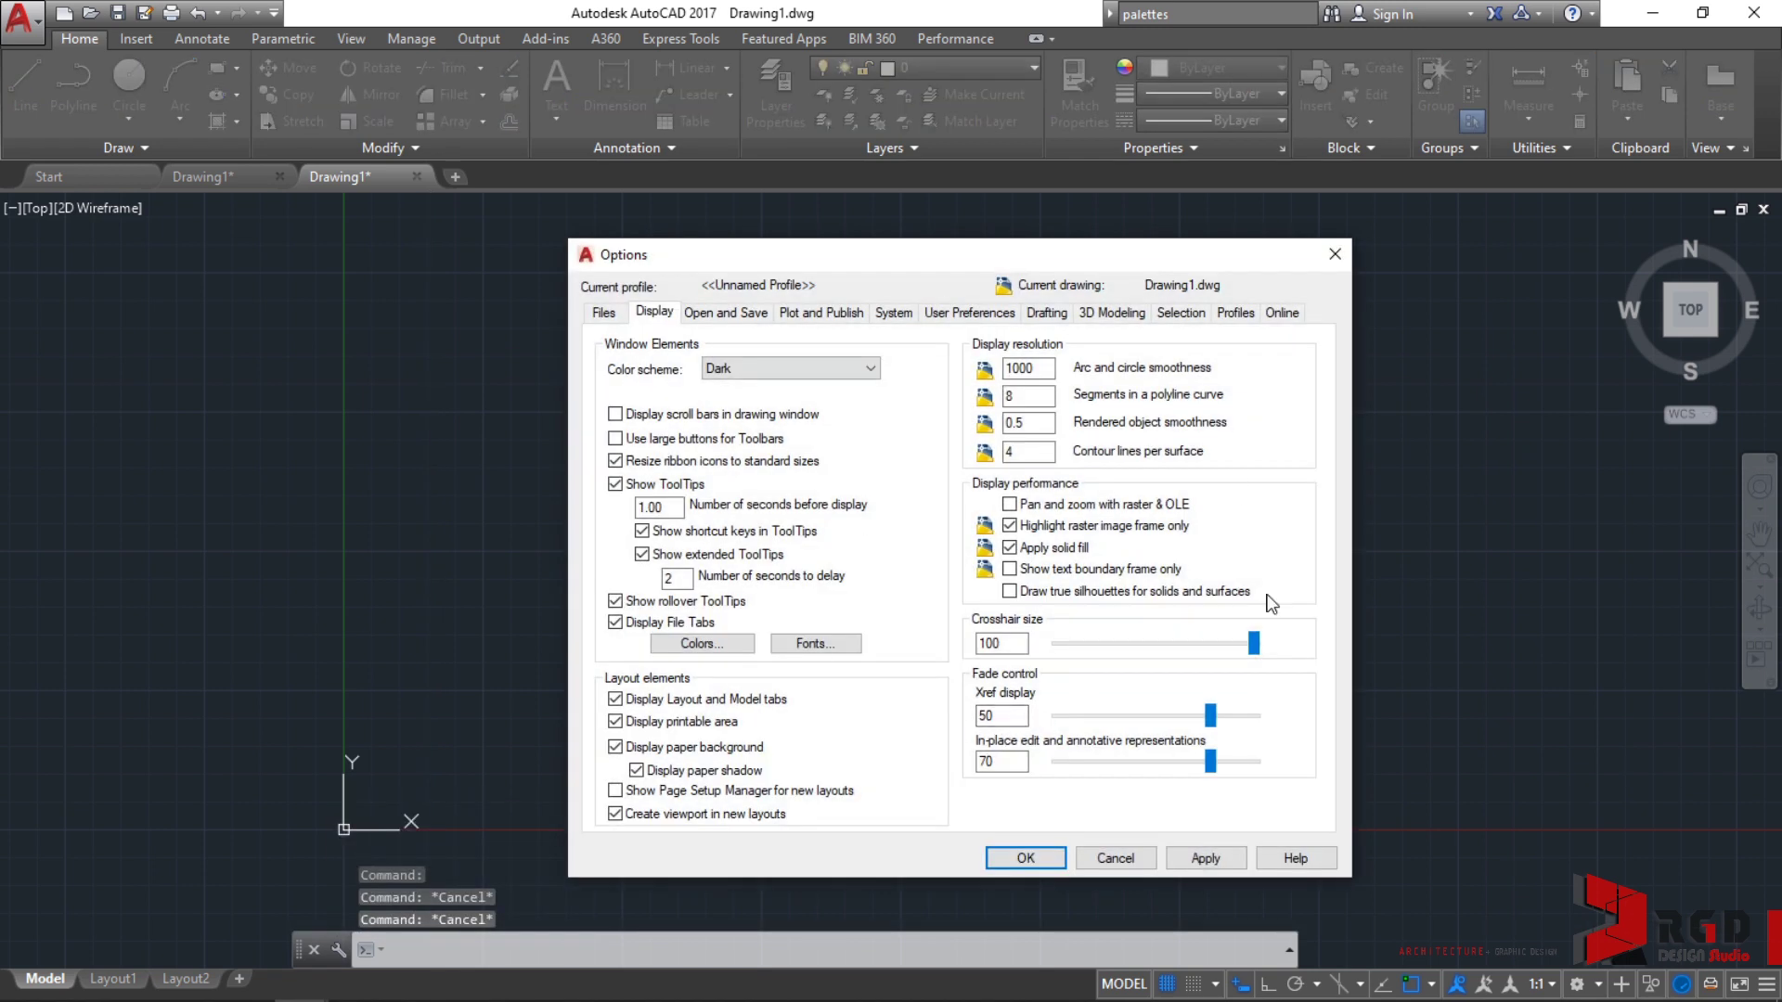
pyautogui.click(1333, 256)
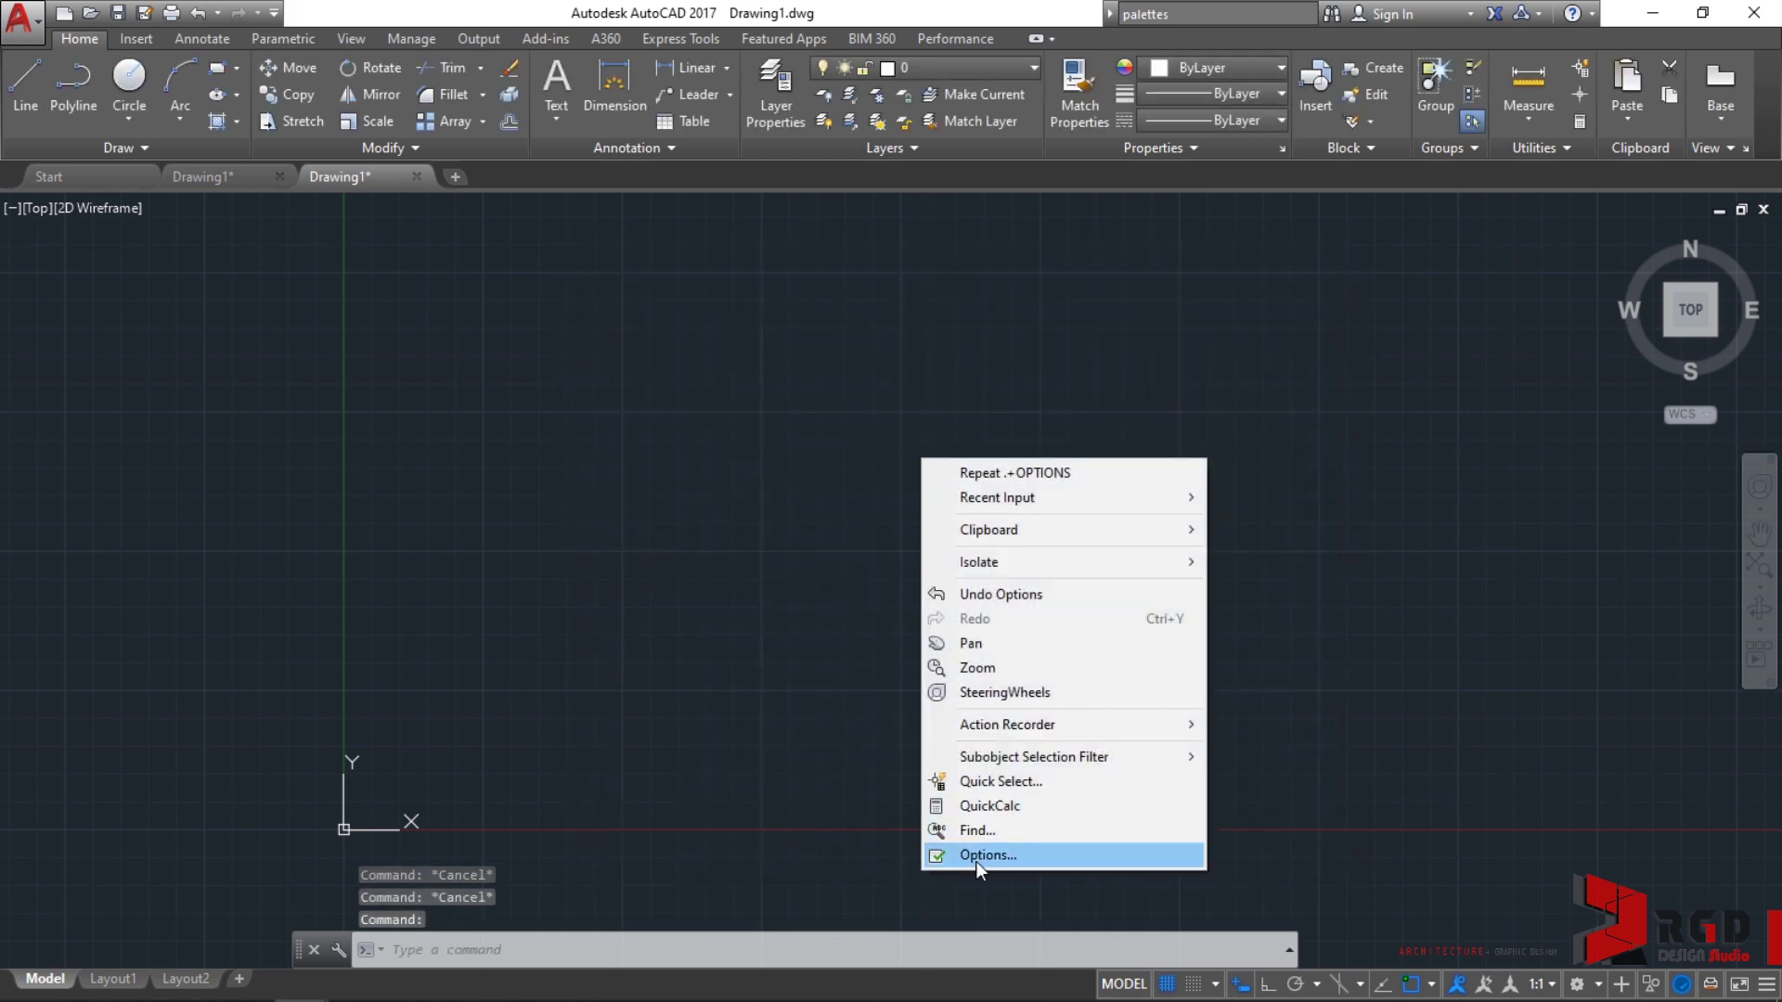
pyautogui.click(724, 734)
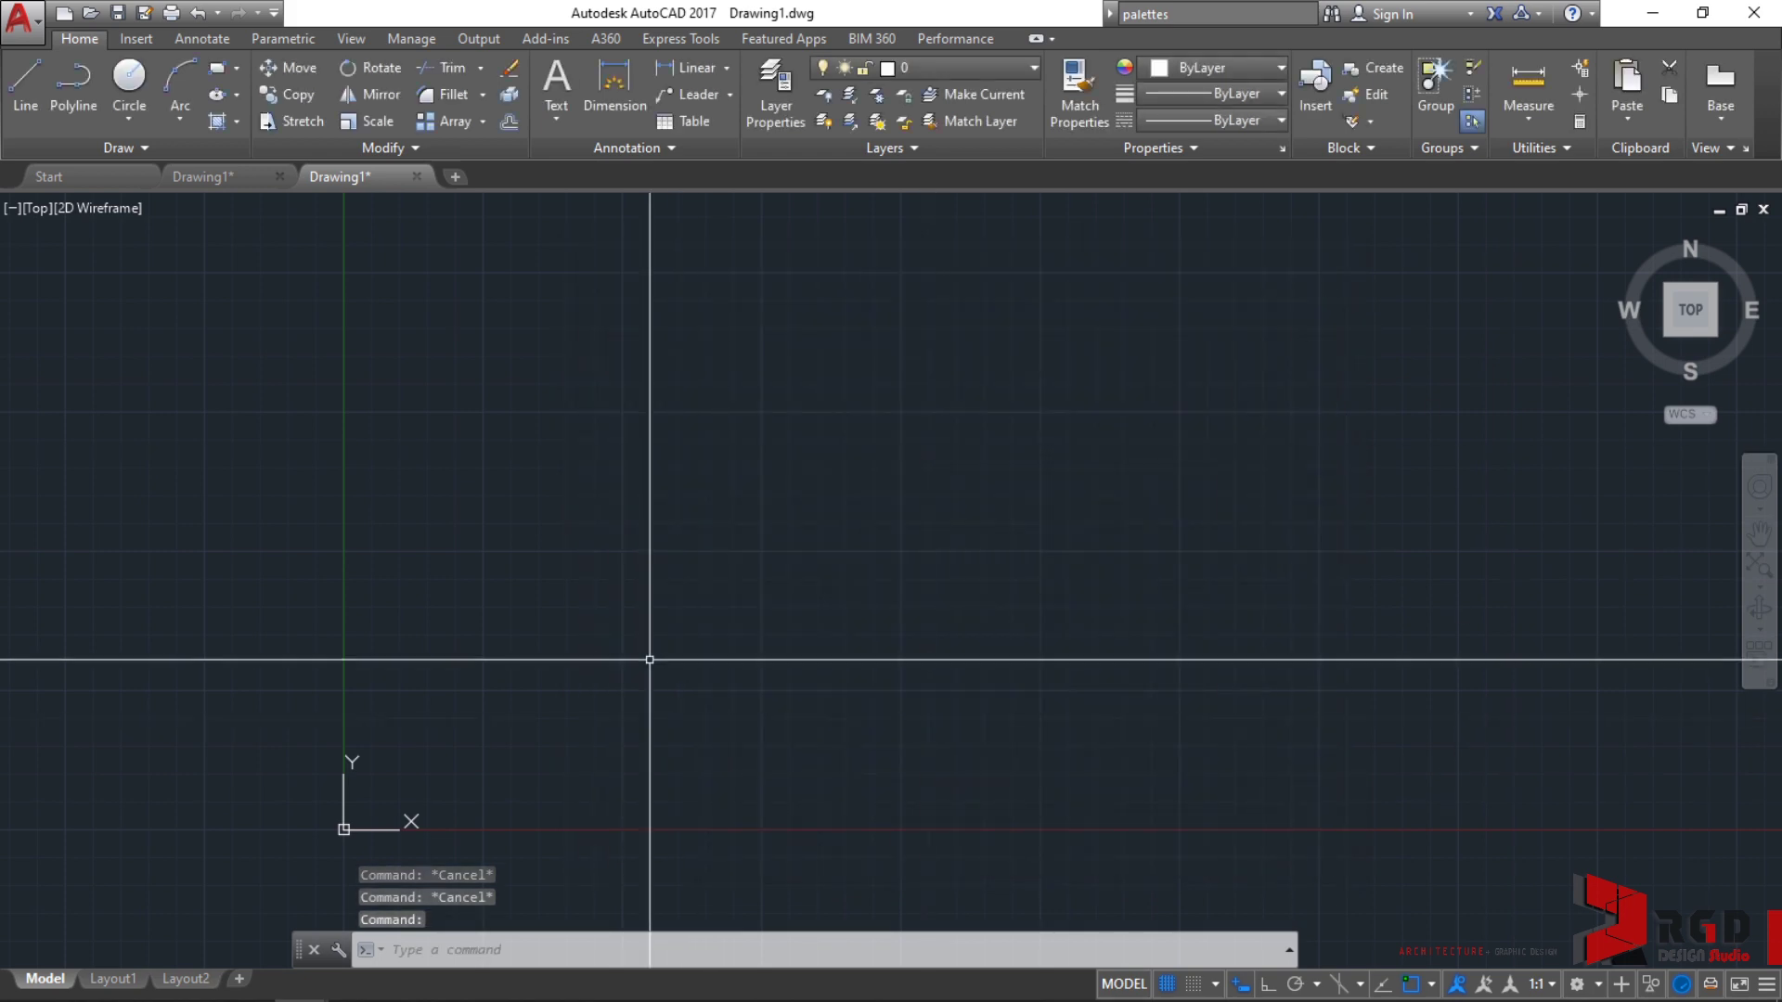
pyautogui.click(379, 949)
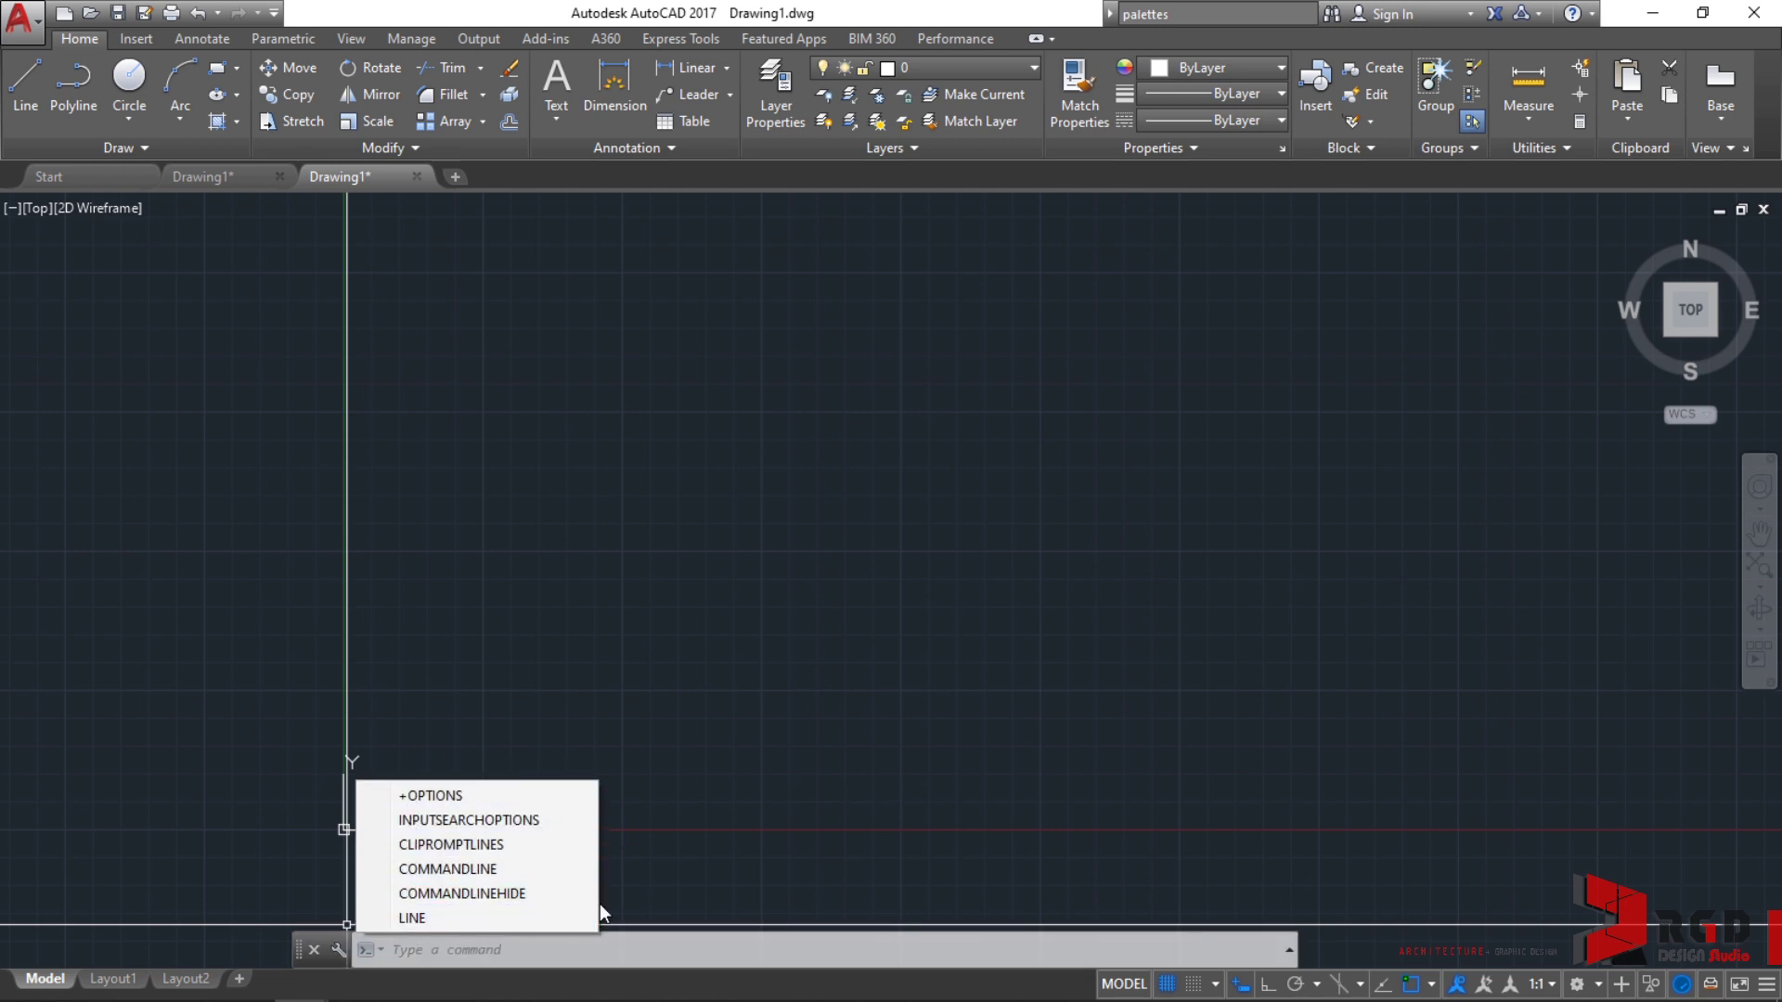
pyautogui.press('Escape')
pyautogui.press('Escape')
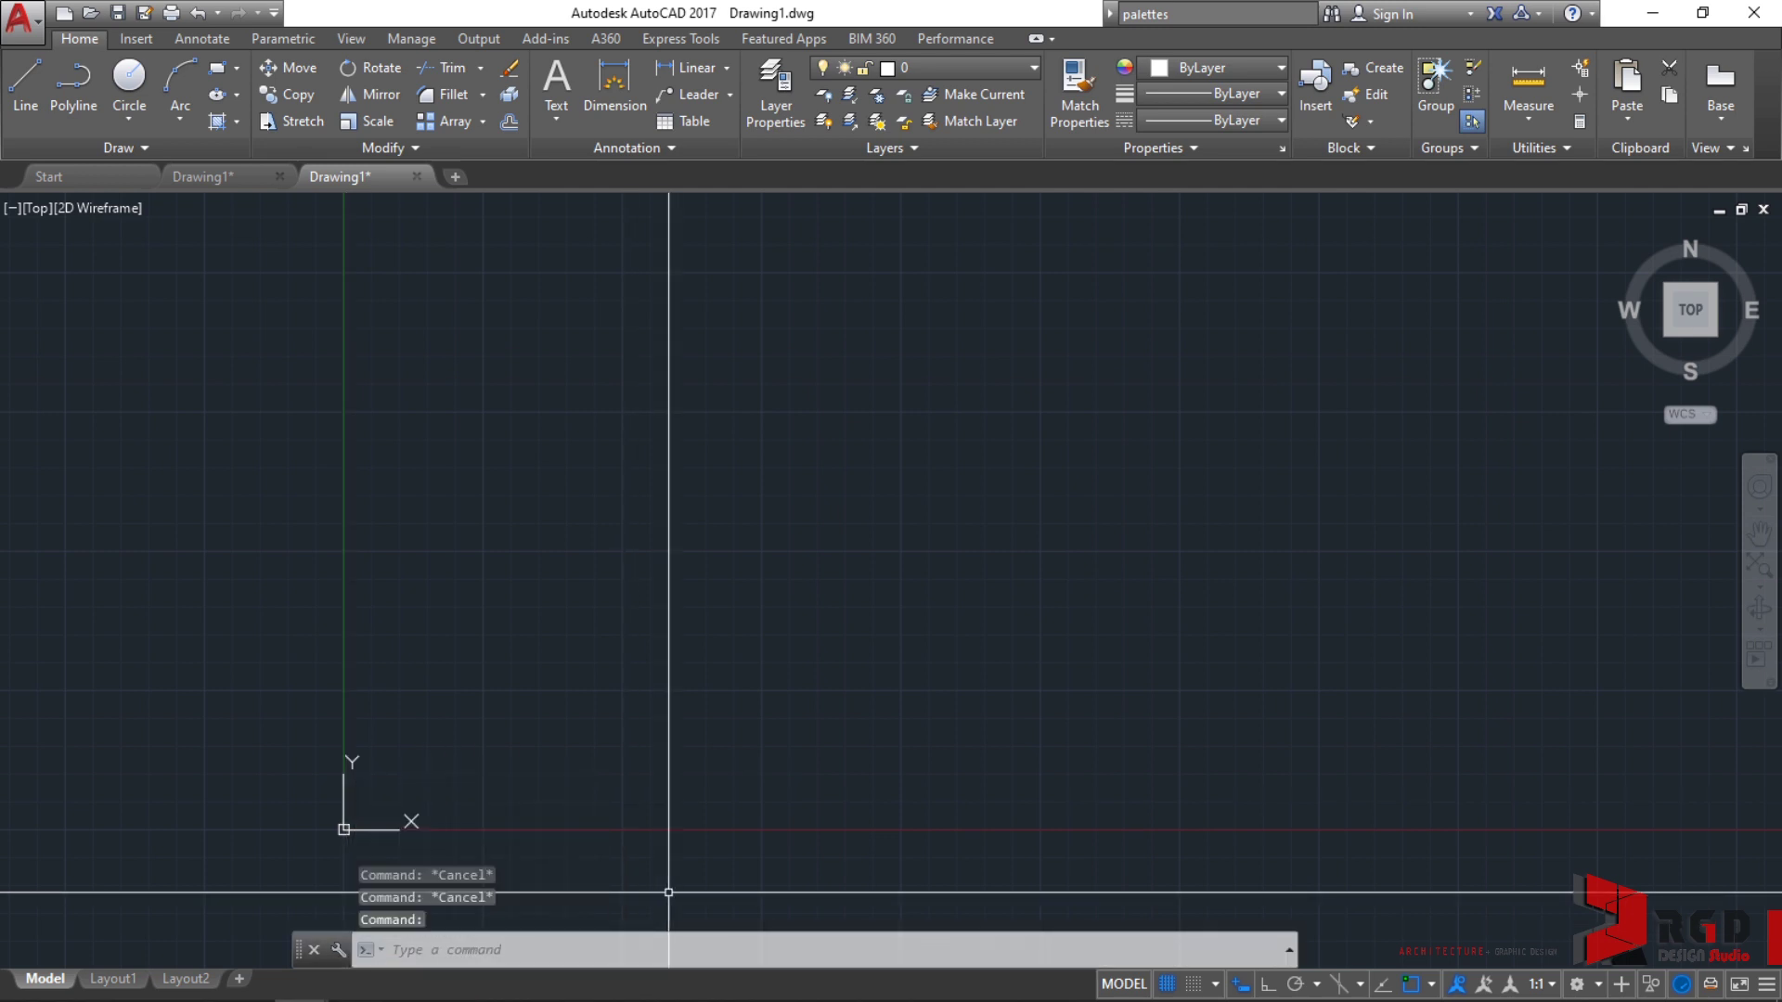